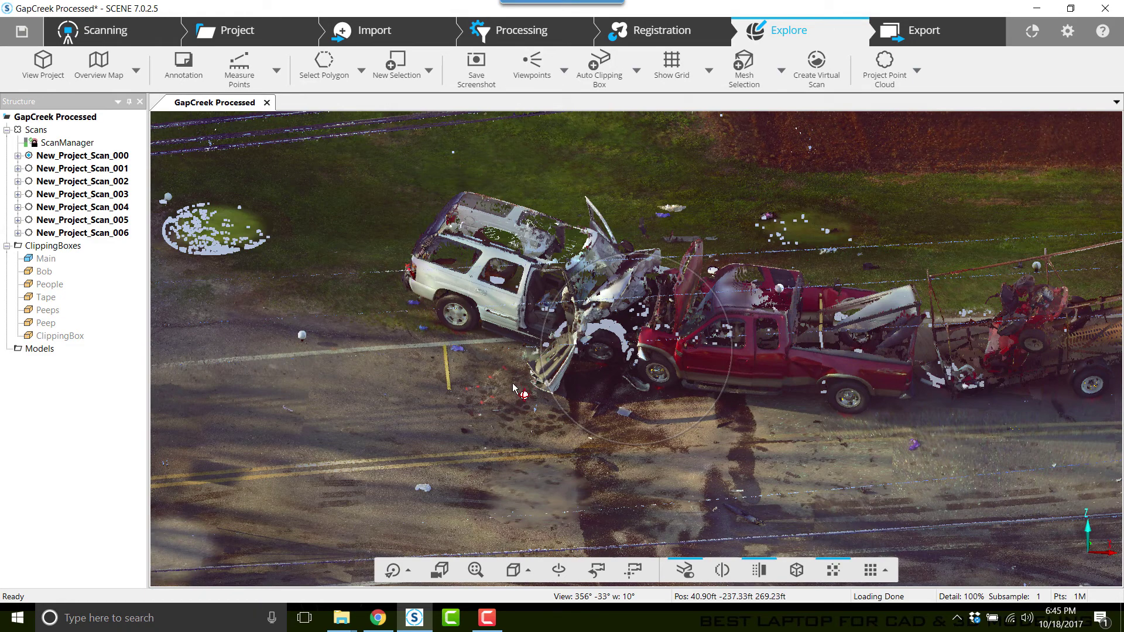
- Pan the 3D view to centre the white SUV and red pickup collision
right_drag(585, 351, 530, 373)
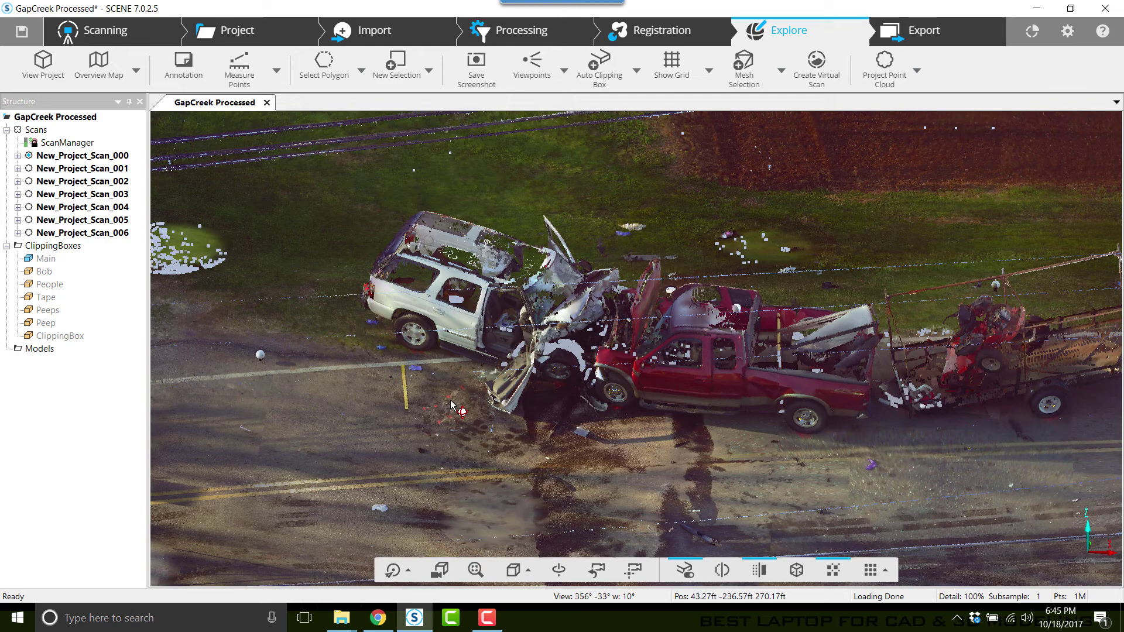
- Place a text annotation on the road by the impact point and name it Impact_Gouges
click(186, 58)
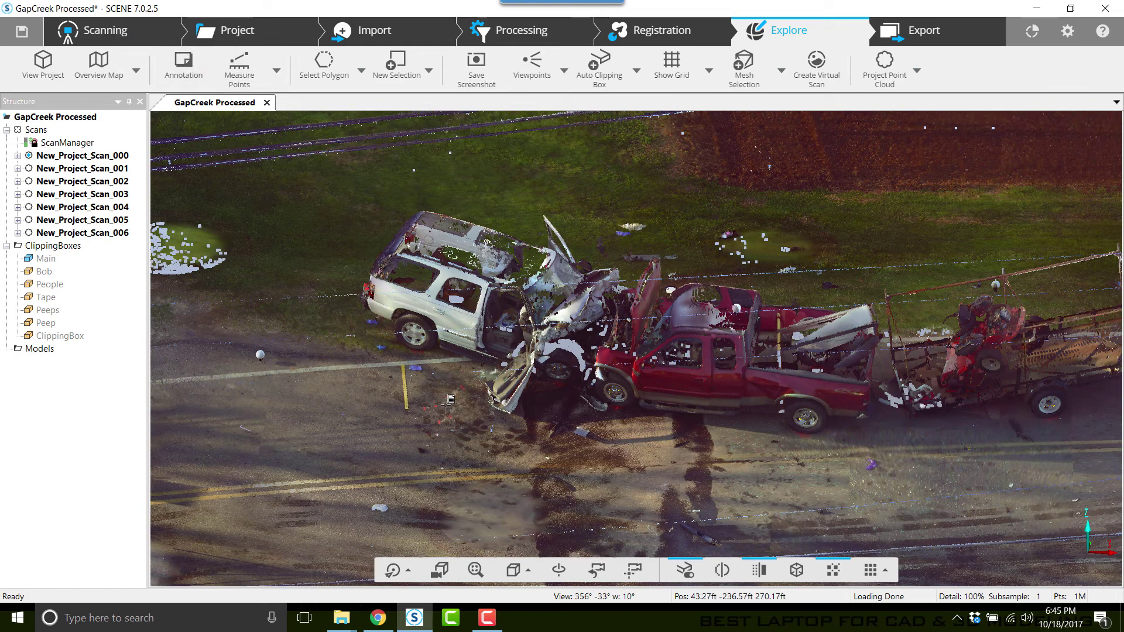
click(448, 403)
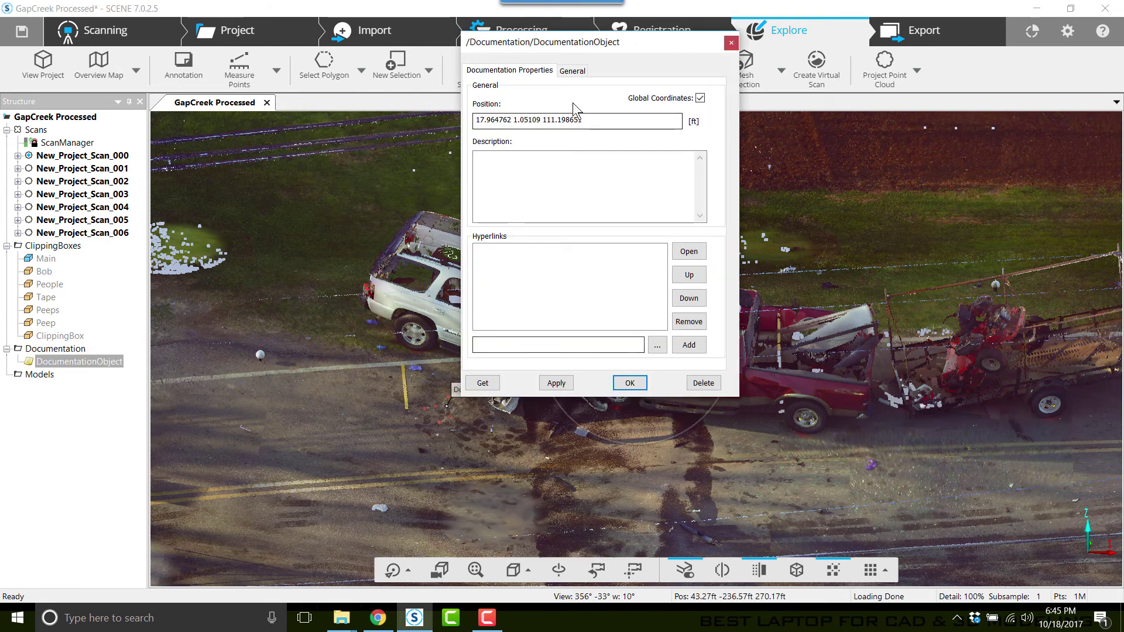
click(572, 71)
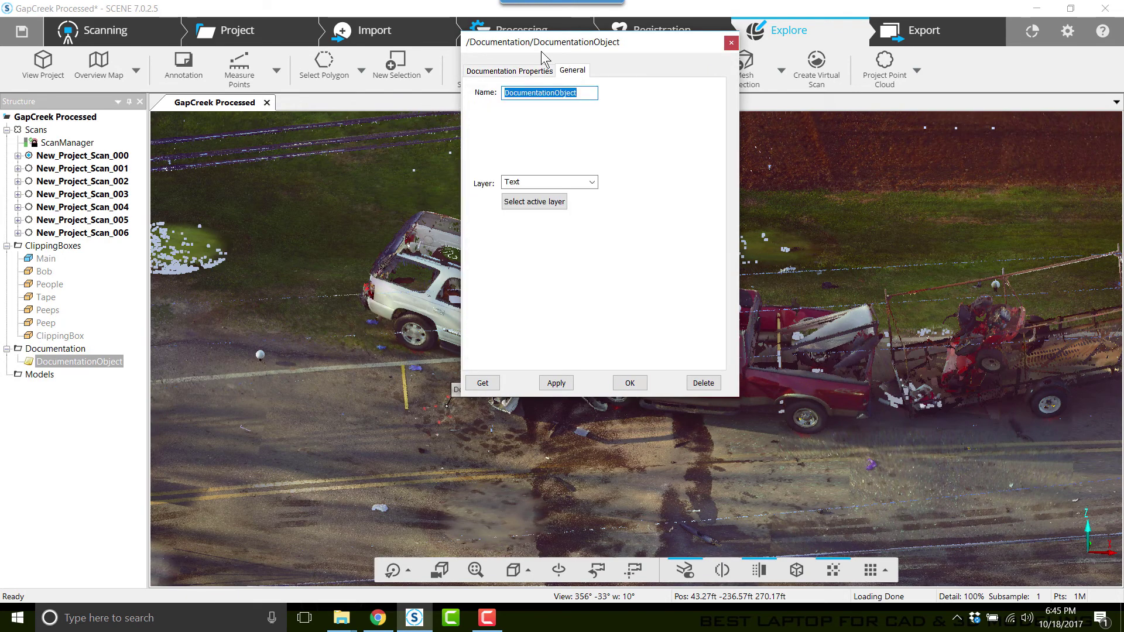
text(Impact_pd)
key(BackSpace)
key(BackSpace)
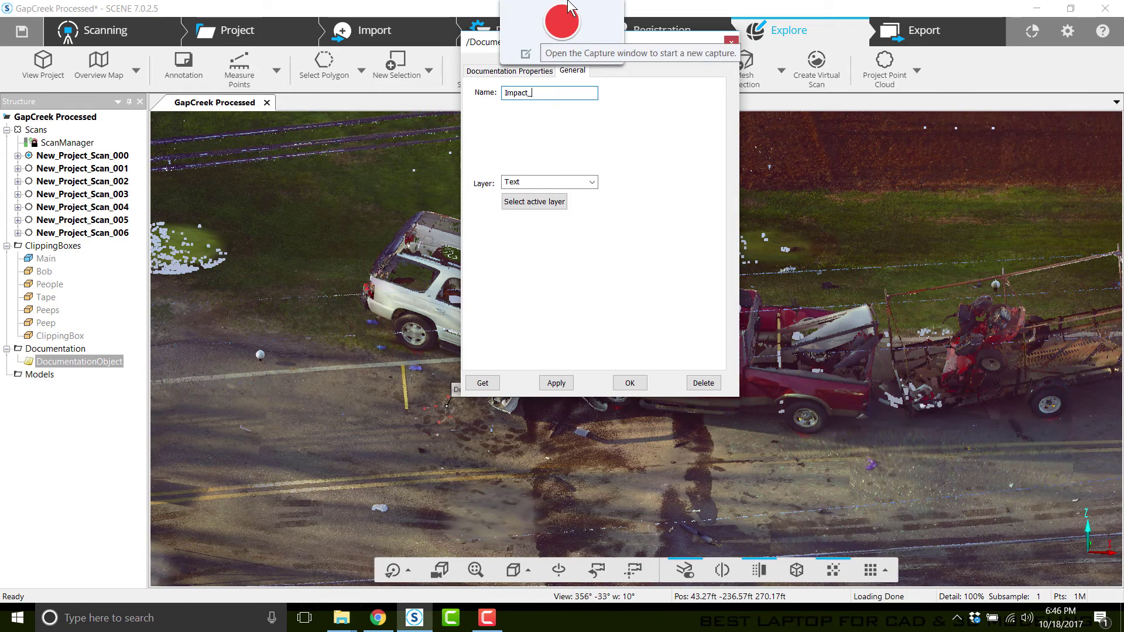
text(Gouges)
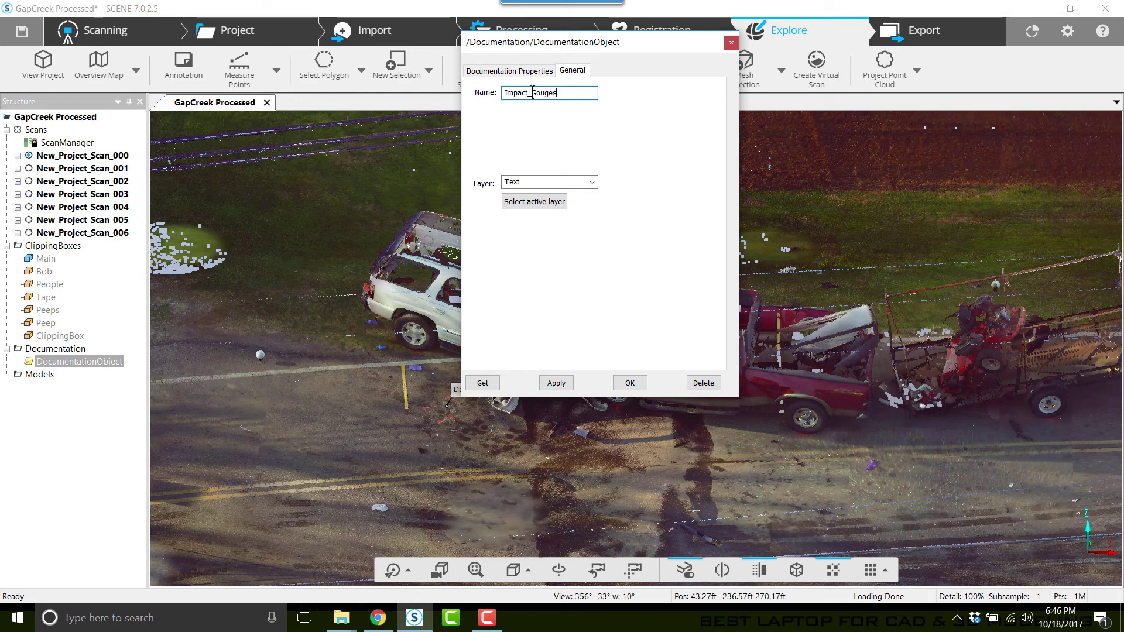
click(556, 384)
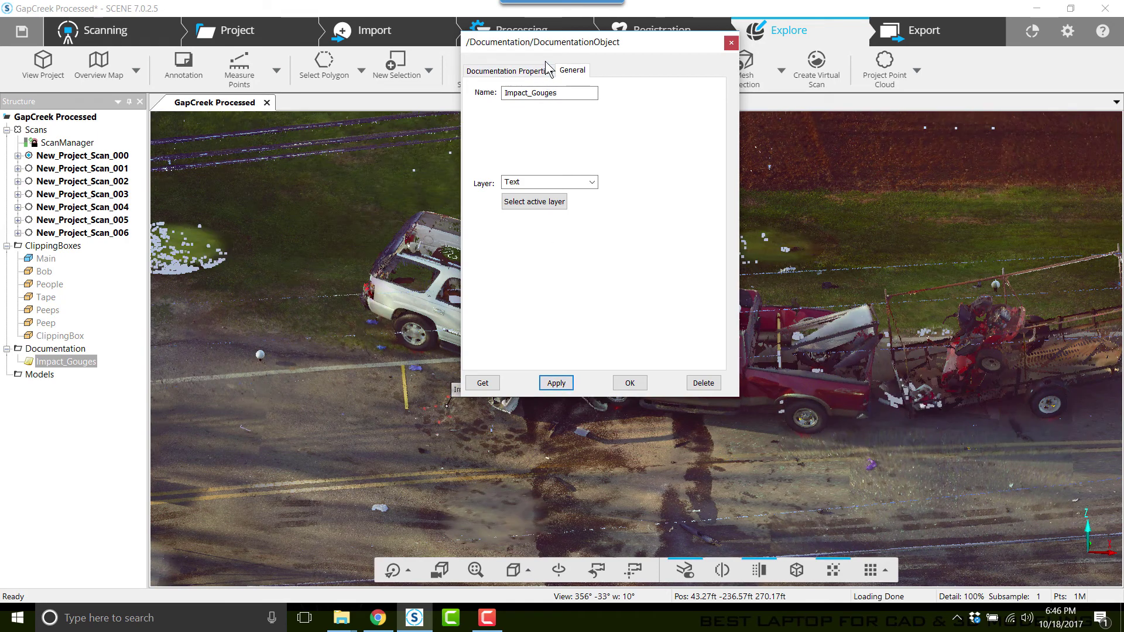
drag(547, 43, 768, 95)
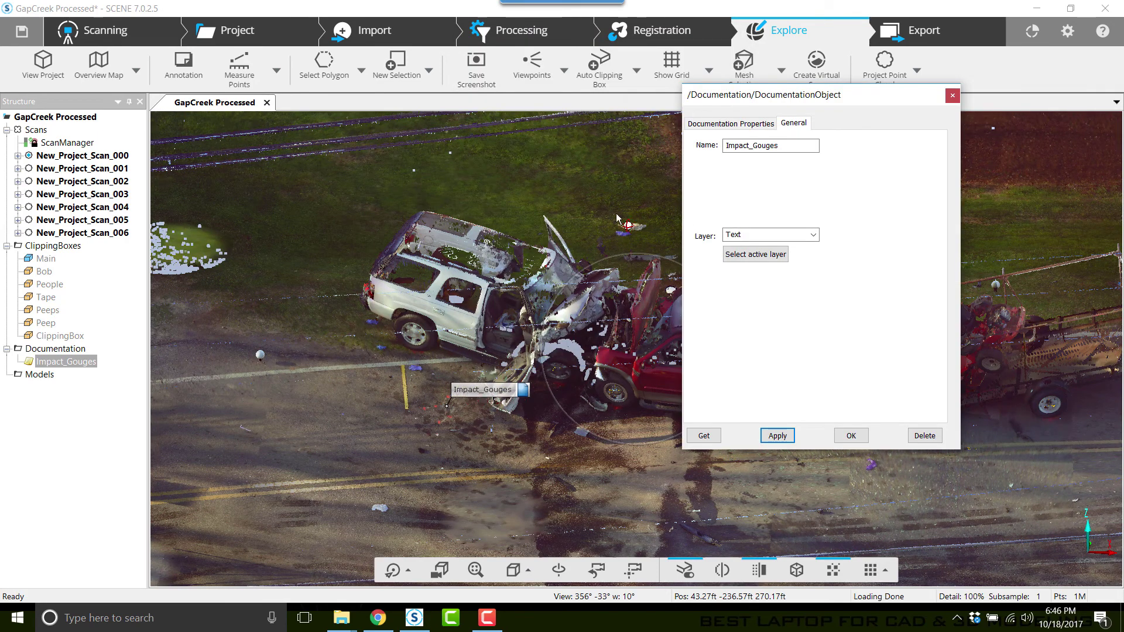
- Link photo 2013-04-10 18.00.50.jpg from Pictures\GapCreek to Impact_Gouges, keeping only its file name
click(750, 123)
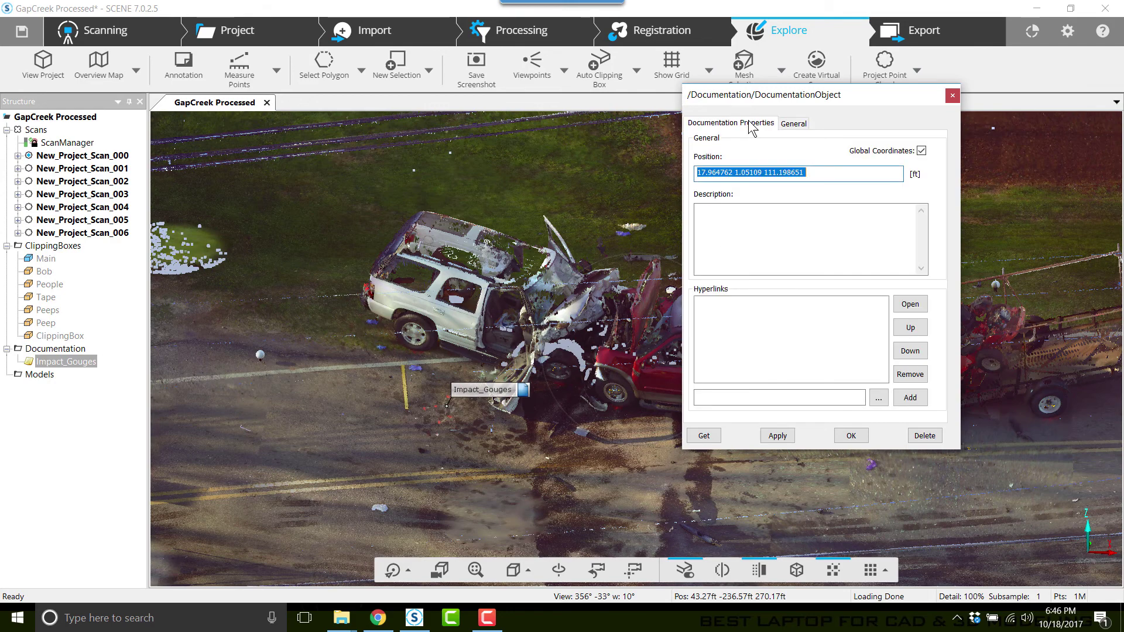
click(876, 404)
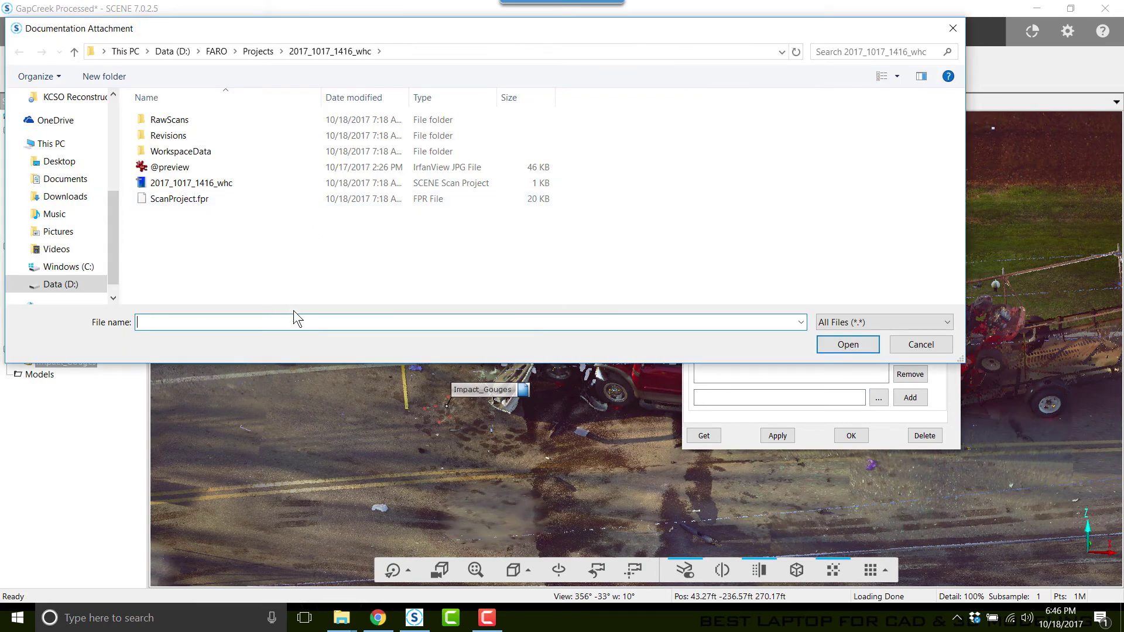
text(C:\Users\Bobby Jones\Pictures\GapCreek)
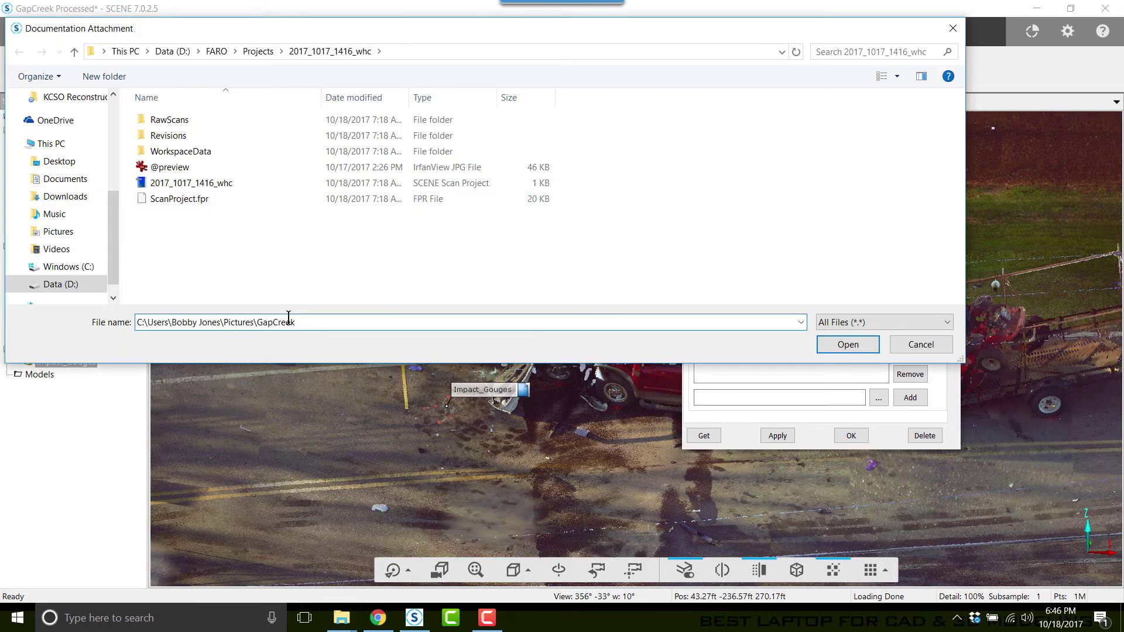
click(833, 346)
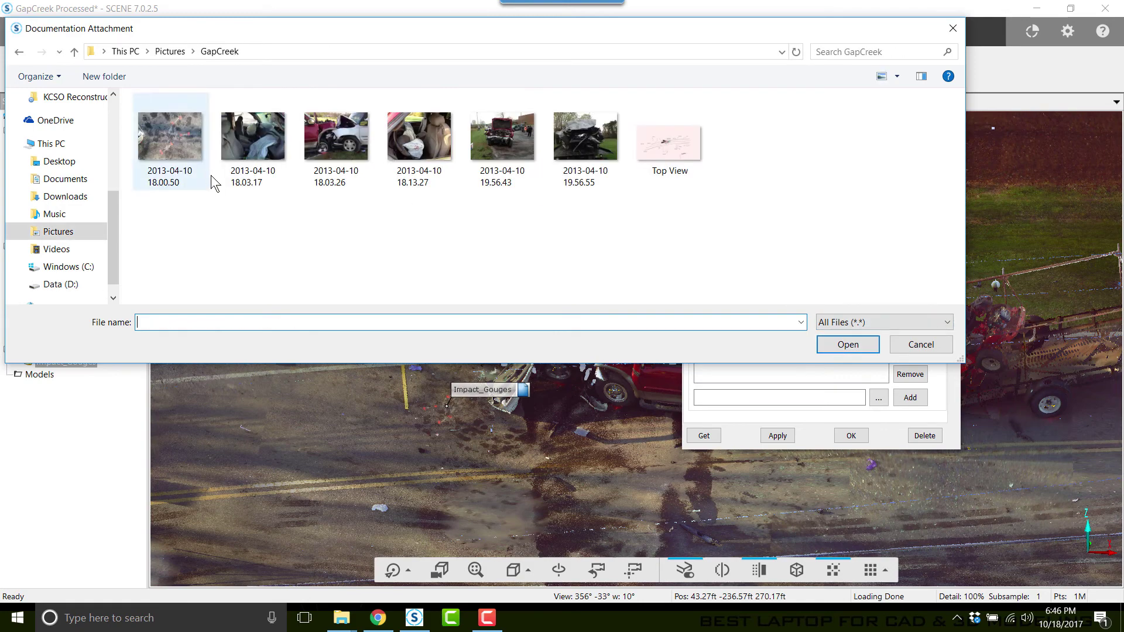
click(169, 139)
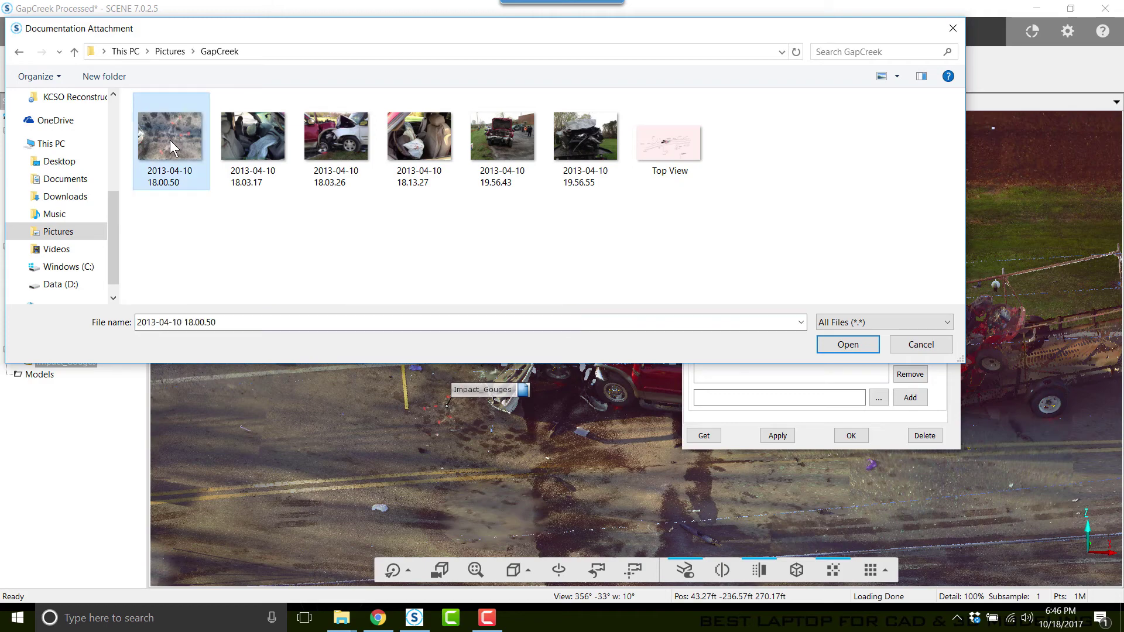
click(849, 345)
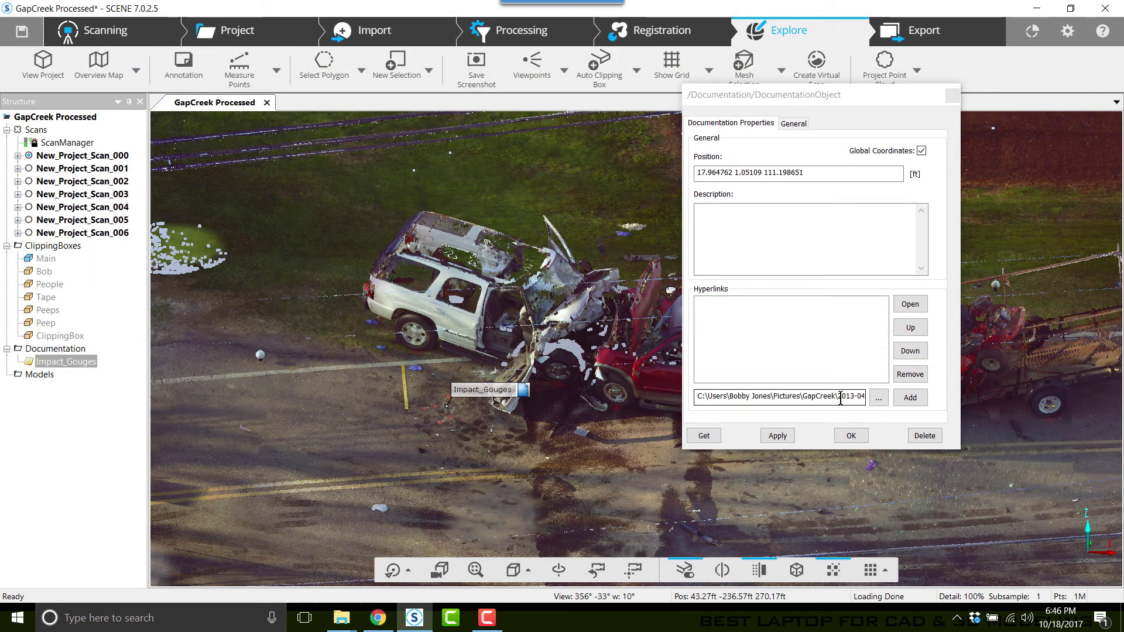
drag(839, 398, 660, 422)
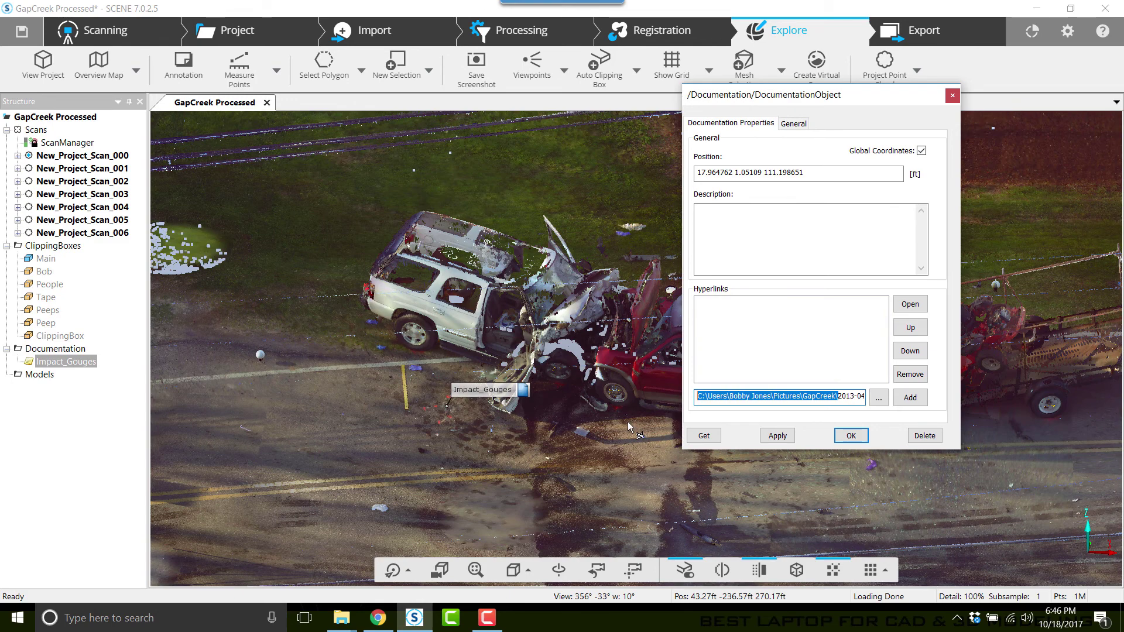
key(BackSpace)
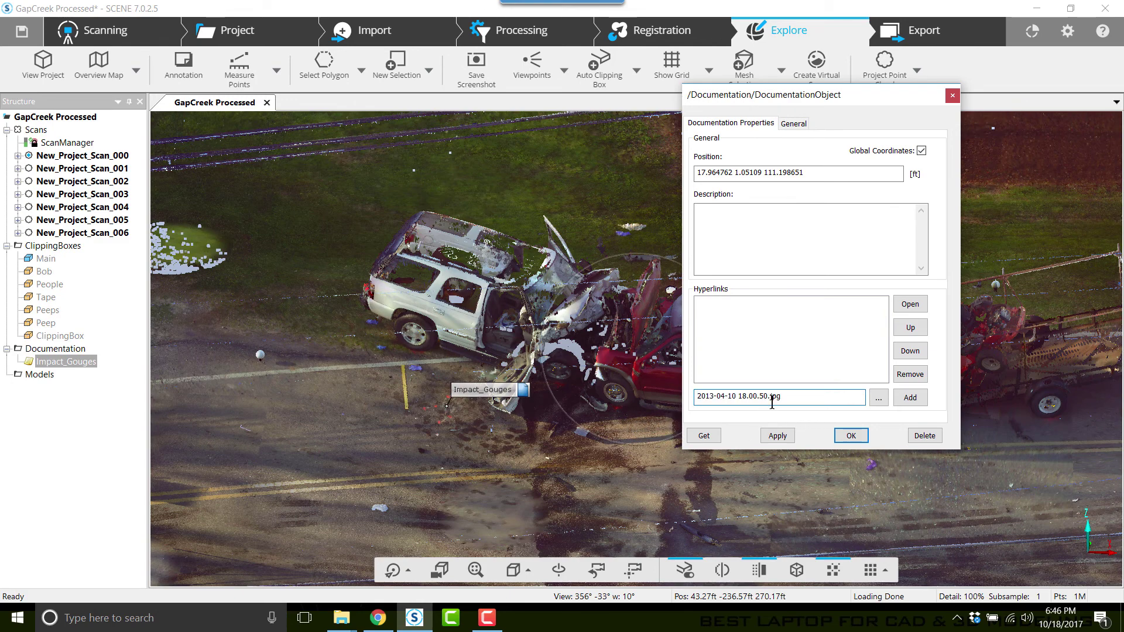
click(916, 398)
click(778, 435)
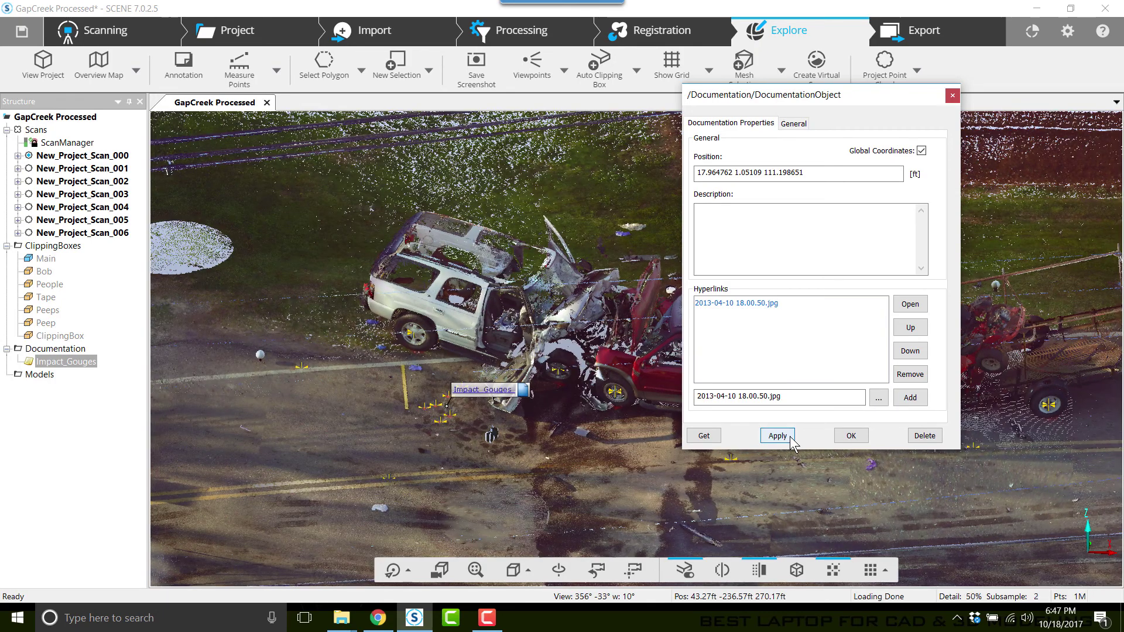
click(852, 433)
click(341, 618)
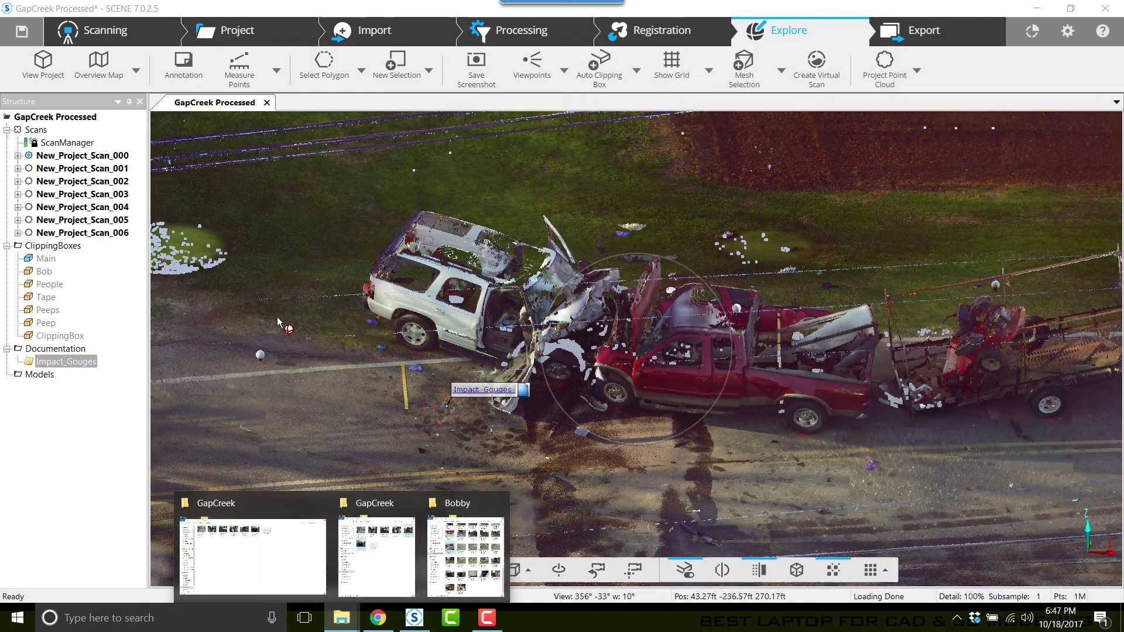
click(374, 594)
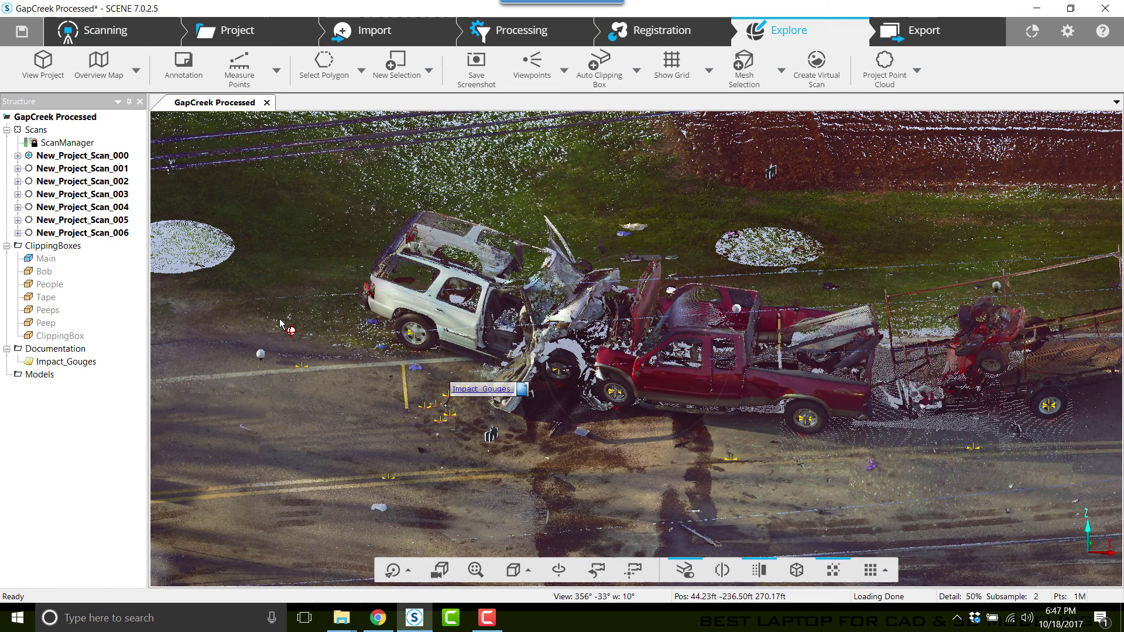
click(341, 617)
click(252, 556)
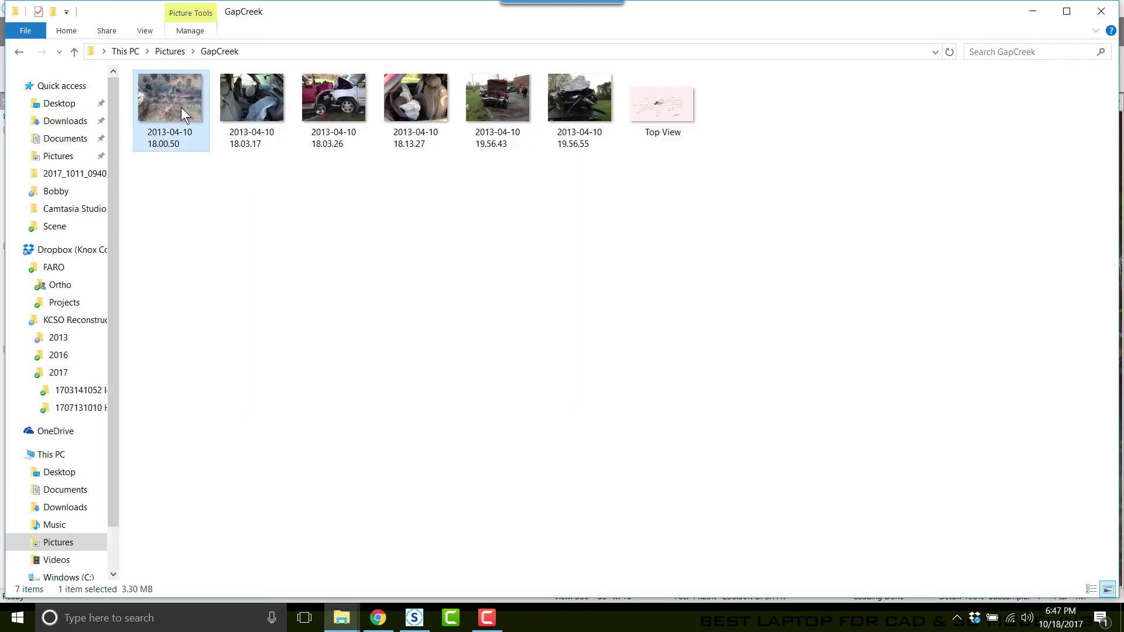
double_click(180, 107)
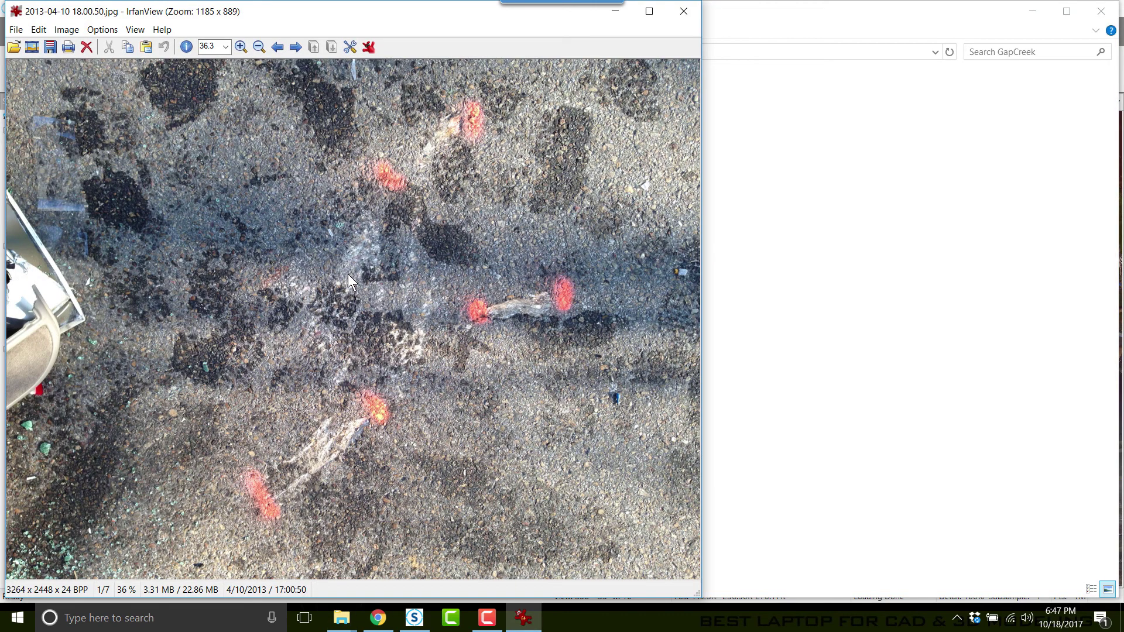
key(Escape)
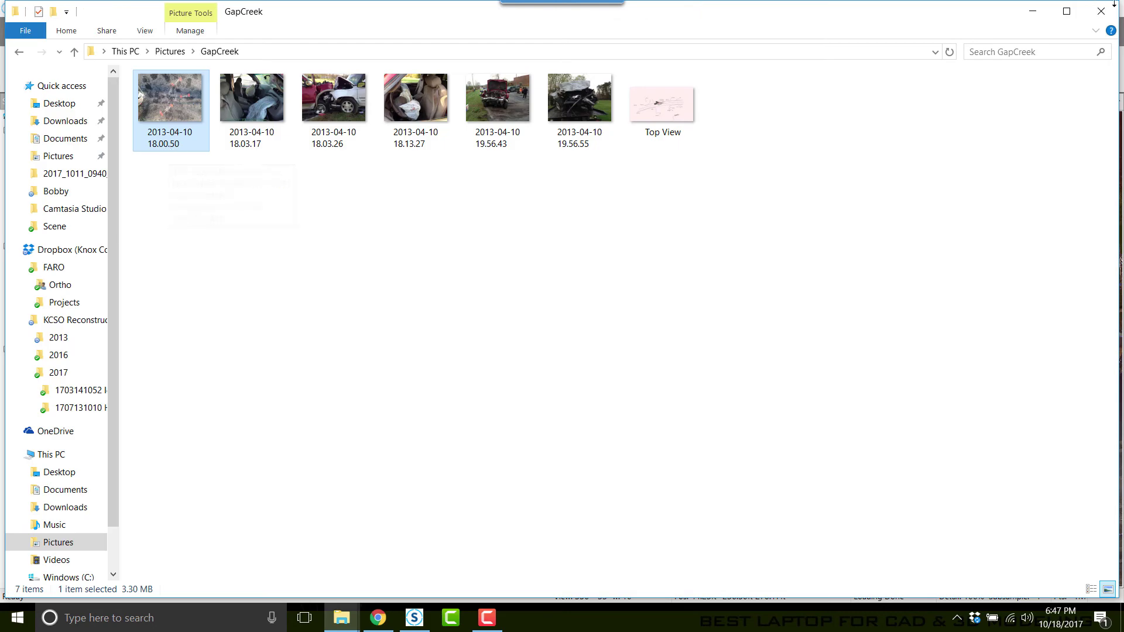
click(1033, 13)
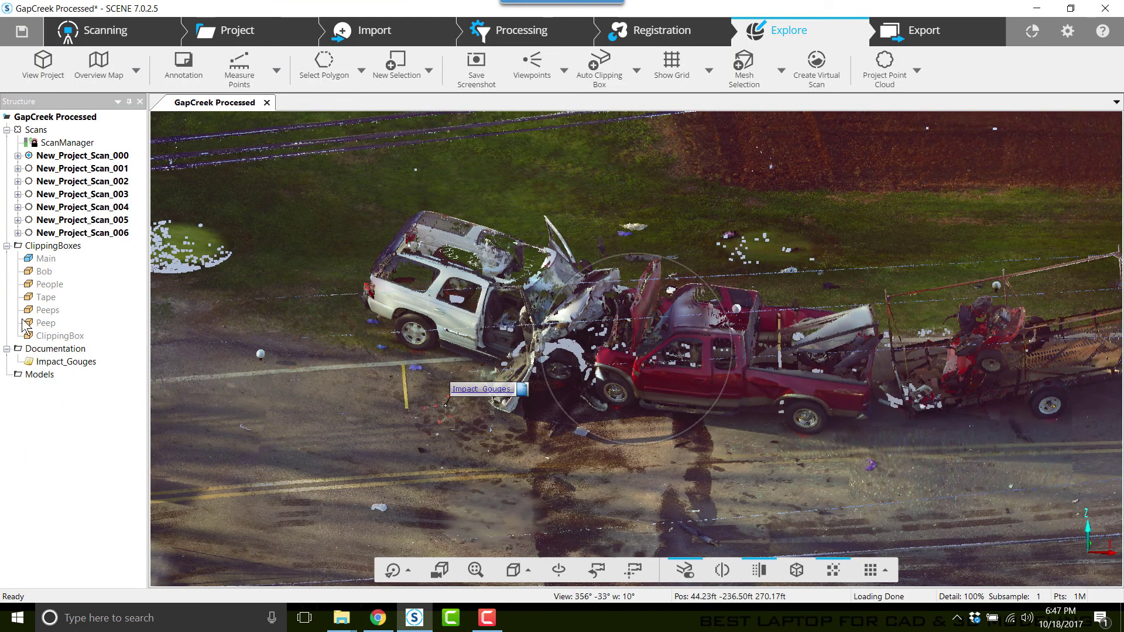
- Confirm the Impact_Gouges marker properties, then rotate the scene to a side view of the vehicles
click(52, 349)
double_click(75, 363)
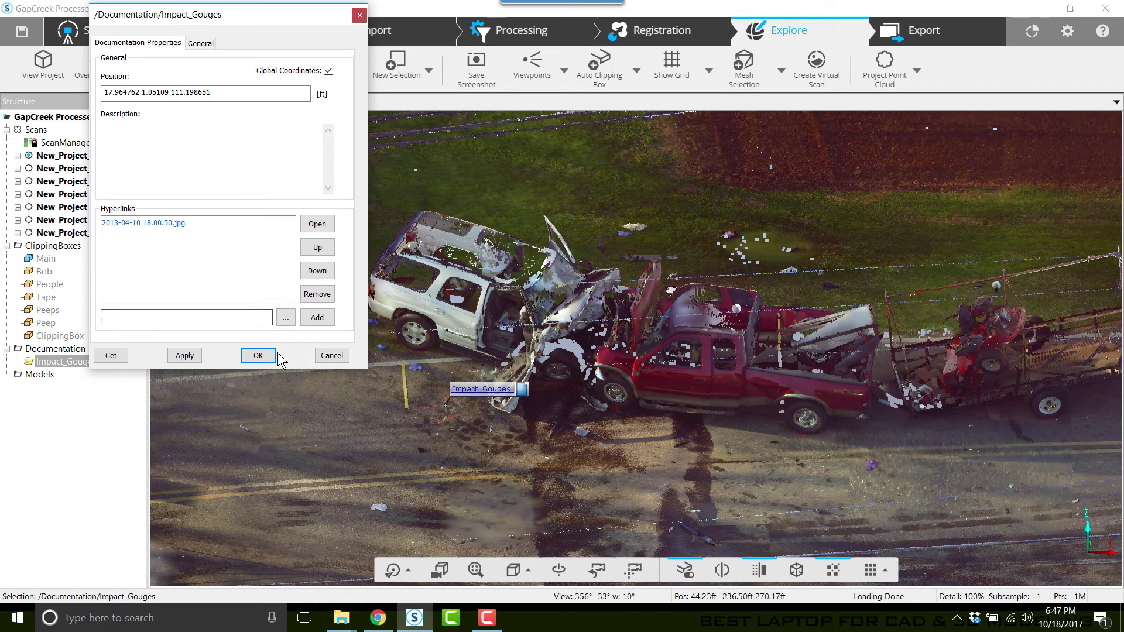
click(257, 355)
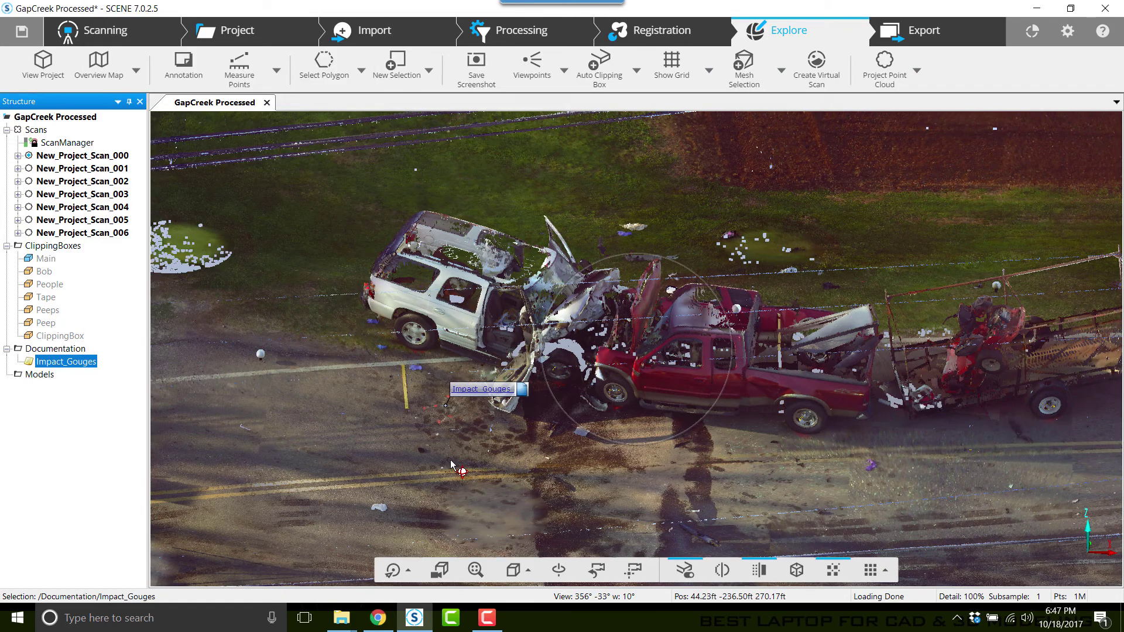
drag(491, 475, 494, 364)
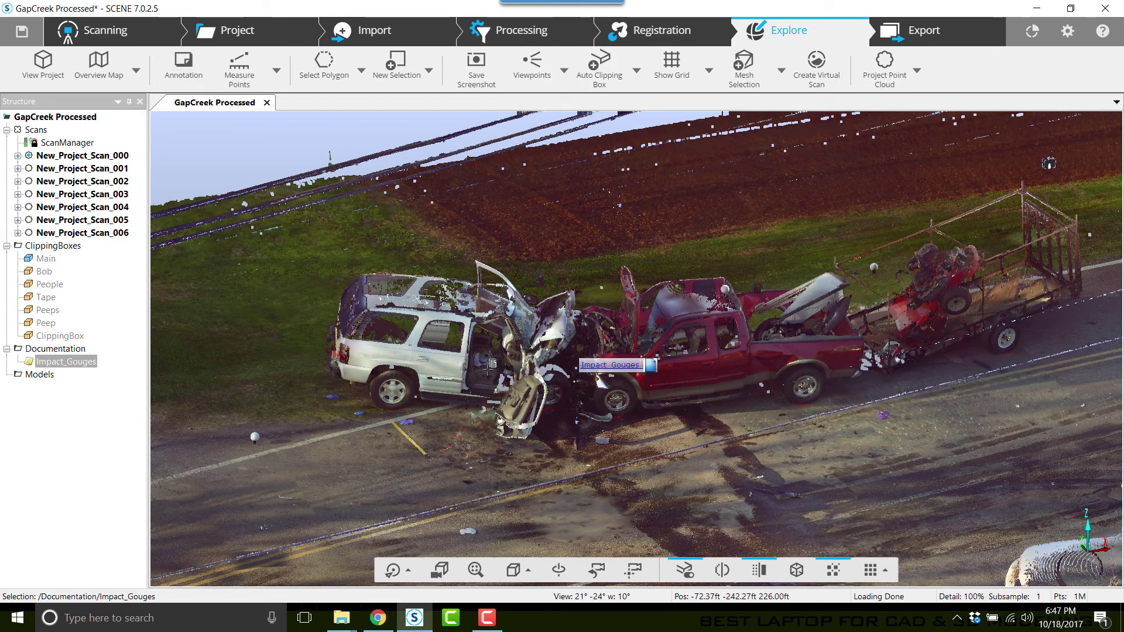
- Place a documentation marker on the Tahoe and name it Tahoe_Passenger_Interior
click(492, 364)
click(614, 42)
text(Ta)
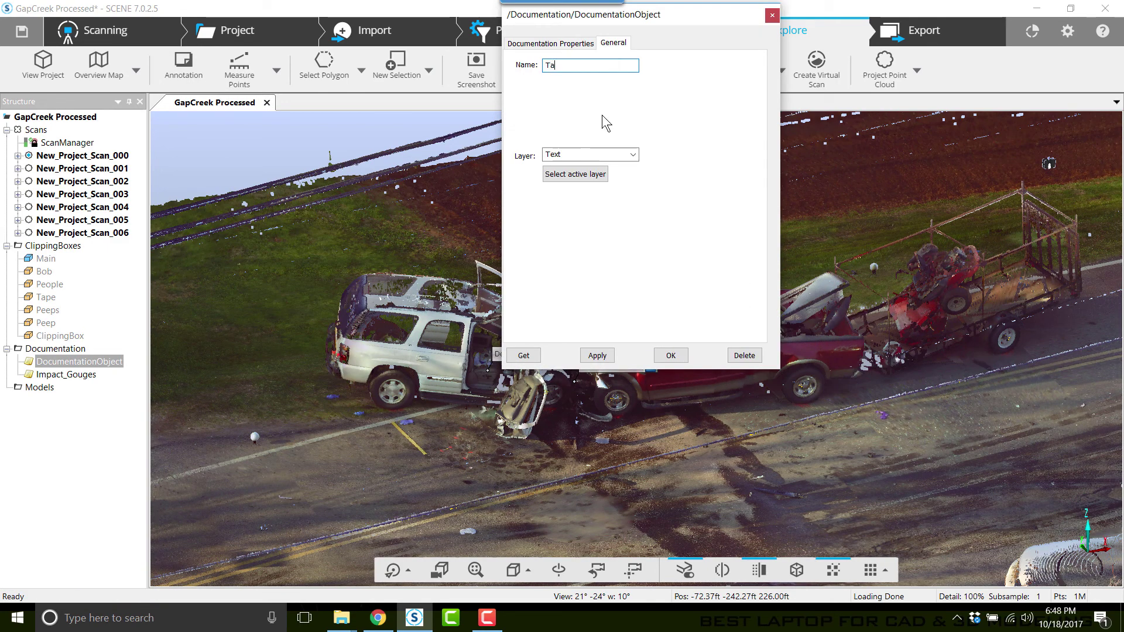
text(hoe_Pa)
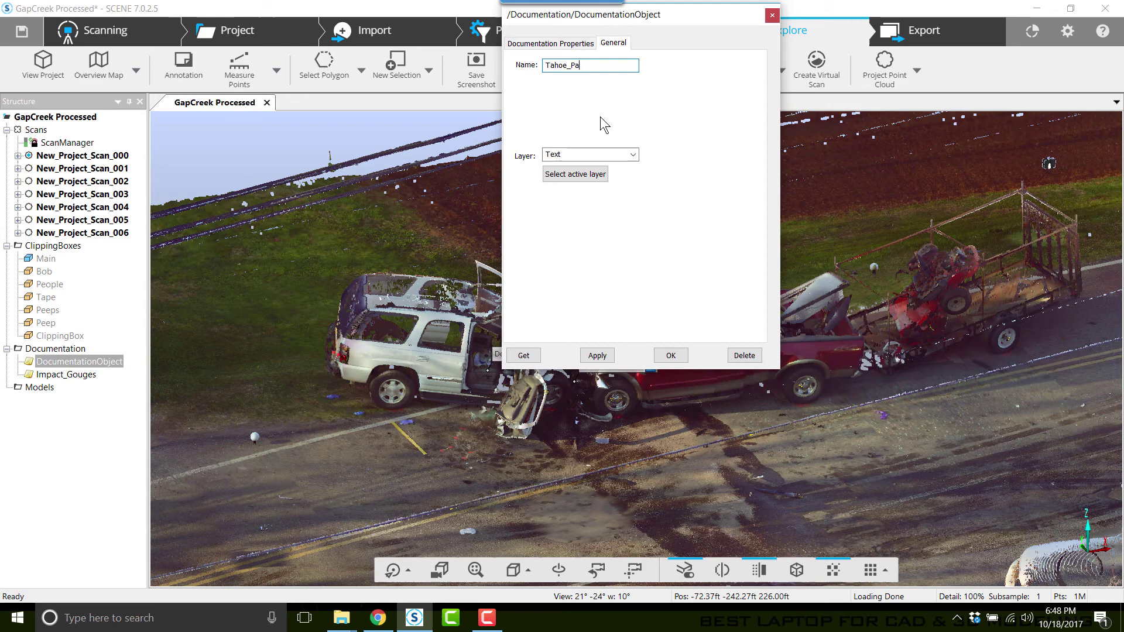
text(ssenger_1nterior)
click(597, 356)
- Attach the photo 2013-04-10 18.03.17.jpg as the marker's hyperlink and save it
click(561, 44)
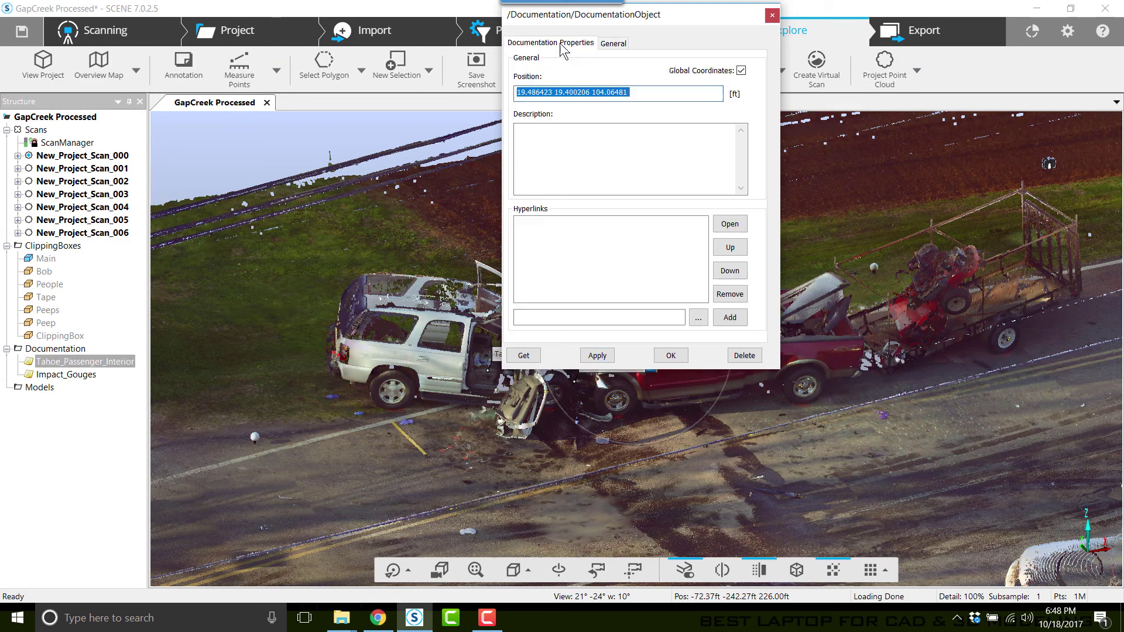
click(699, 319)
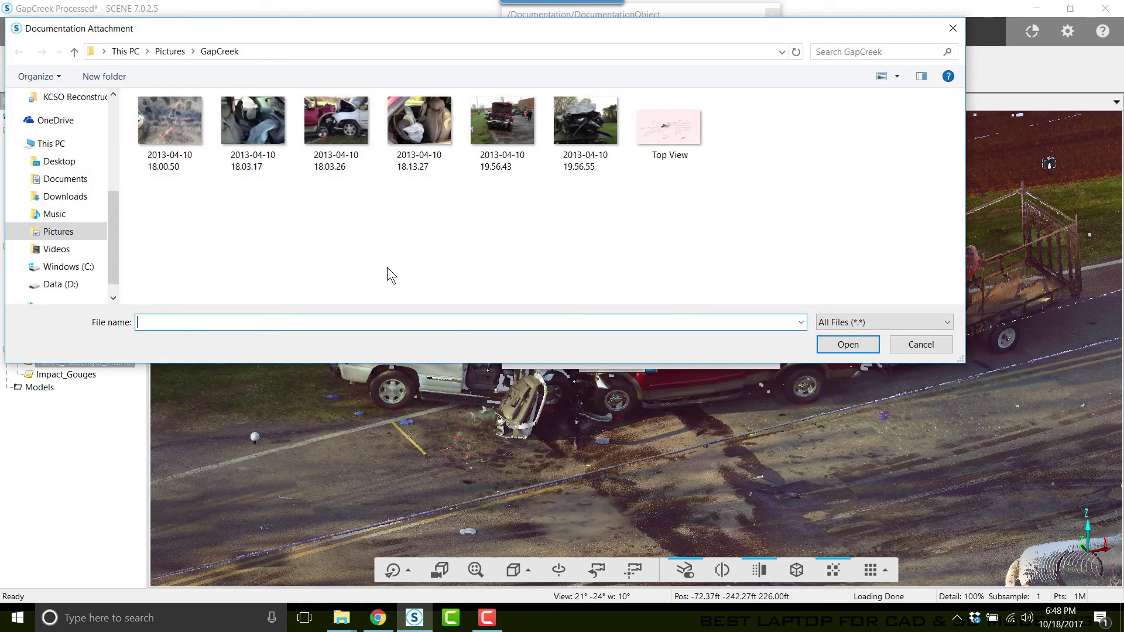
click(248, 123)
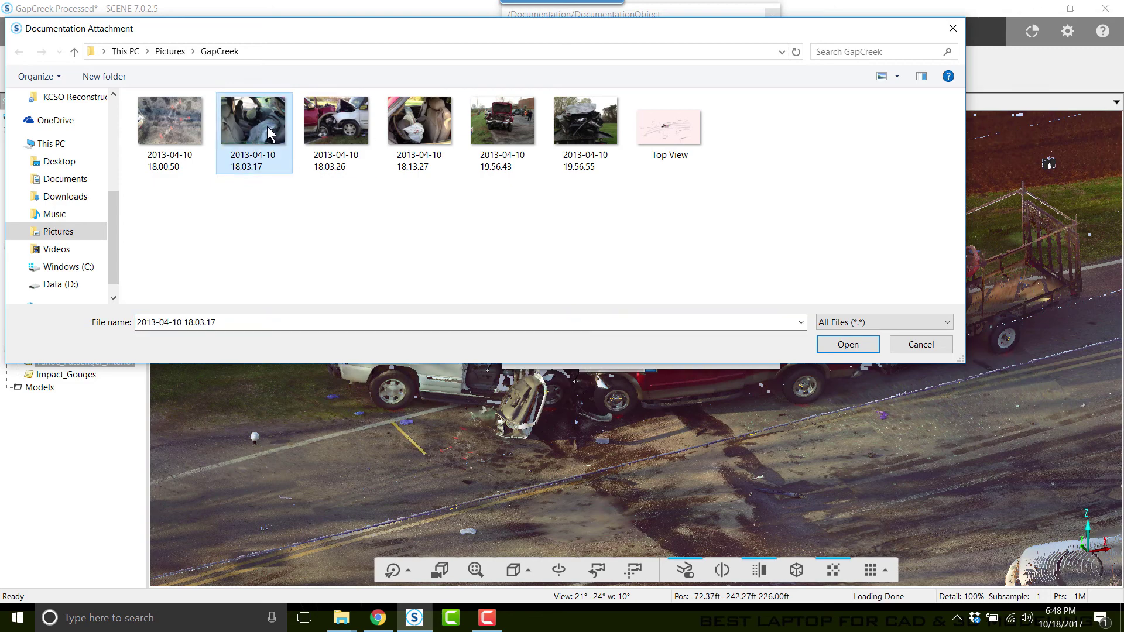
click(837, 344)
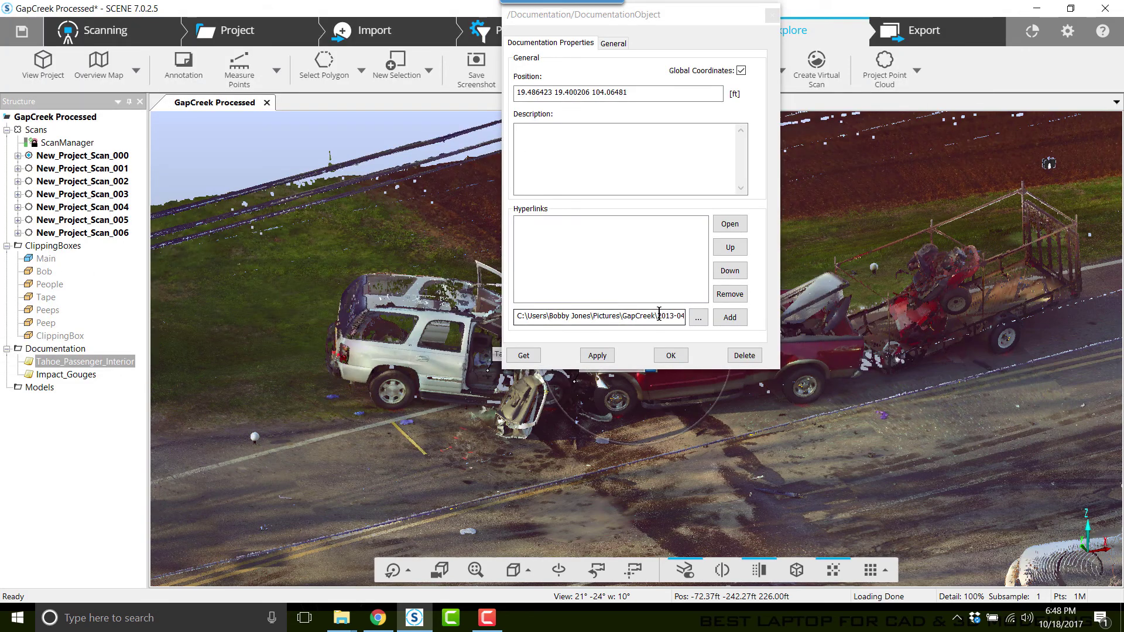
click(730, 317)
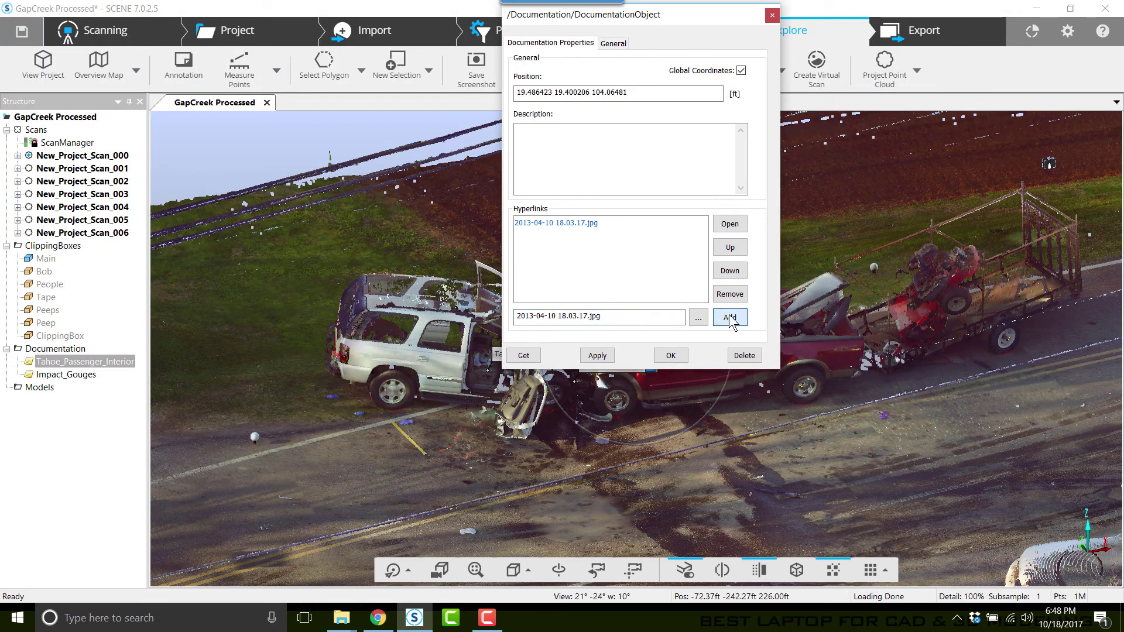
click(674, 351)
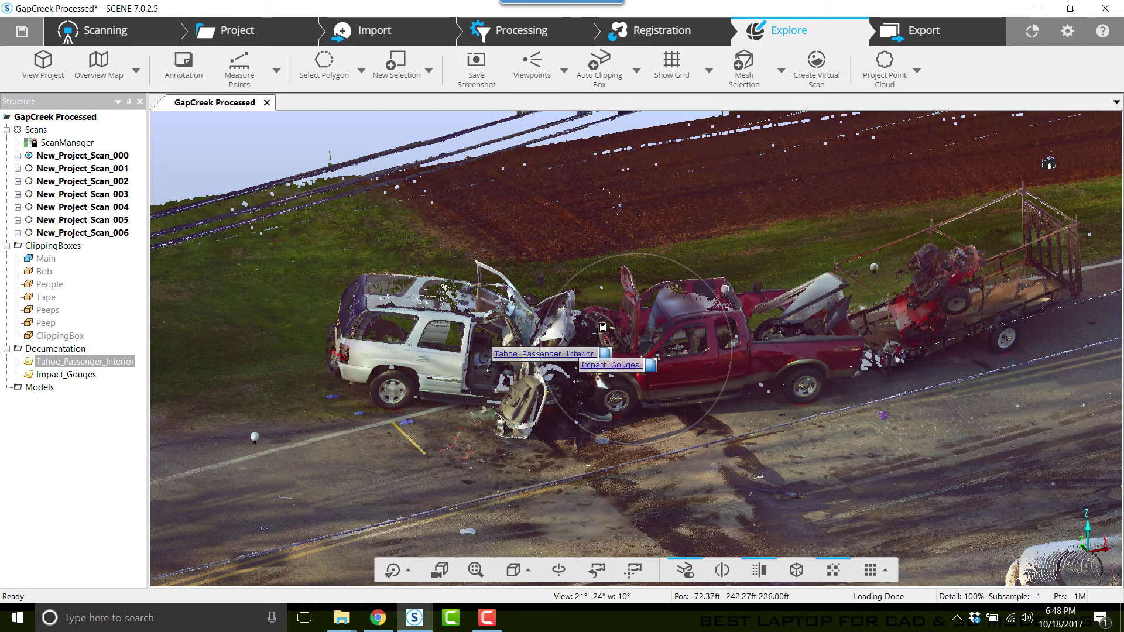
- Place a documentation marker on the pickup and name it Pickup_Front
click(601, 327)
click(724, 43)
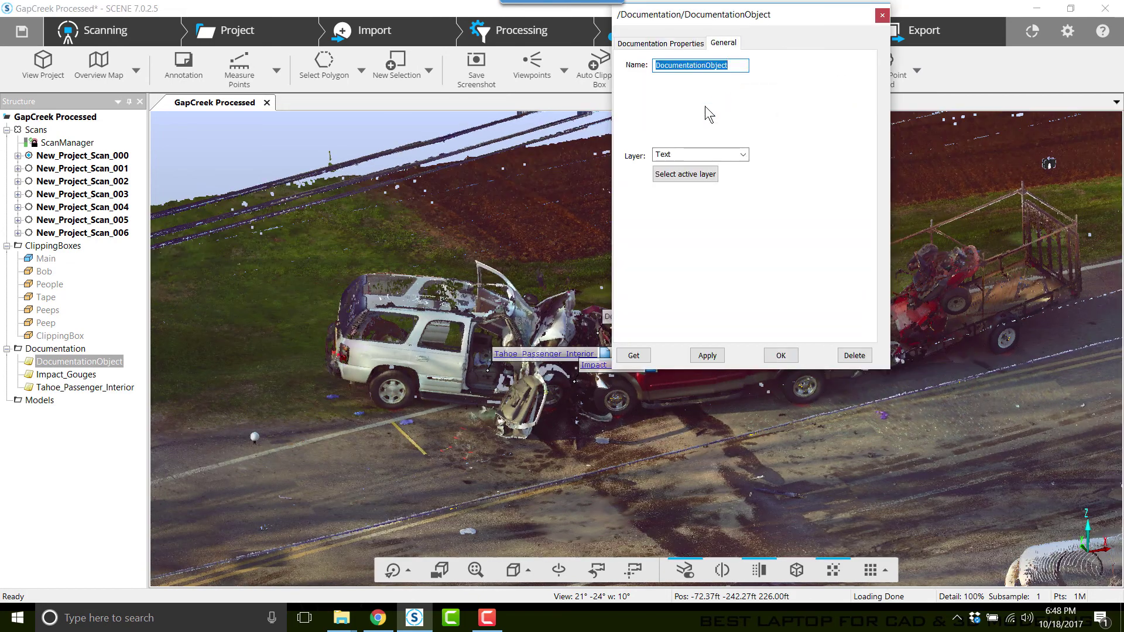
text(Pickup_Front)
click(708, 355)
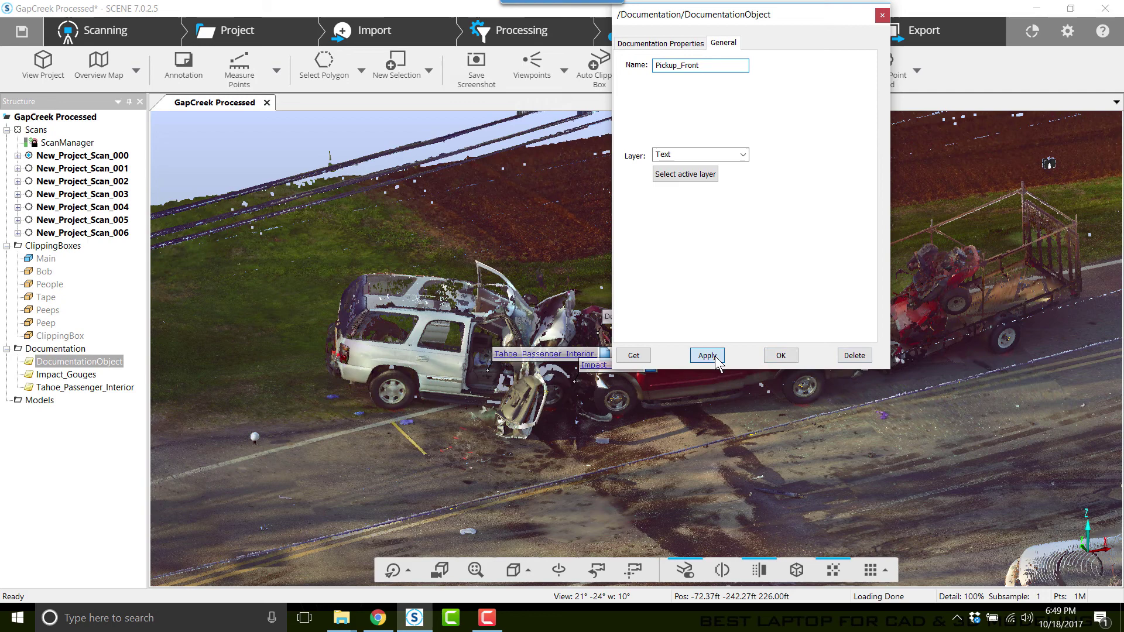
- Attach the photo 2013-04-10 19.56.43.jpg as the Pickup_Front hyperlink and save it
click(688, 43)
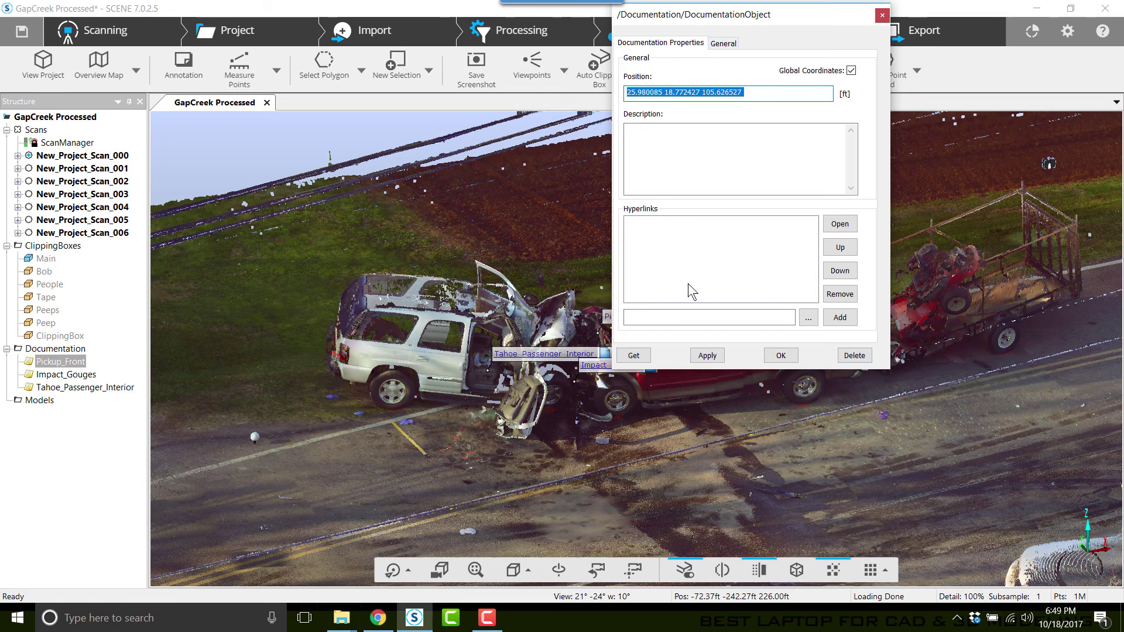
click(808, 318)
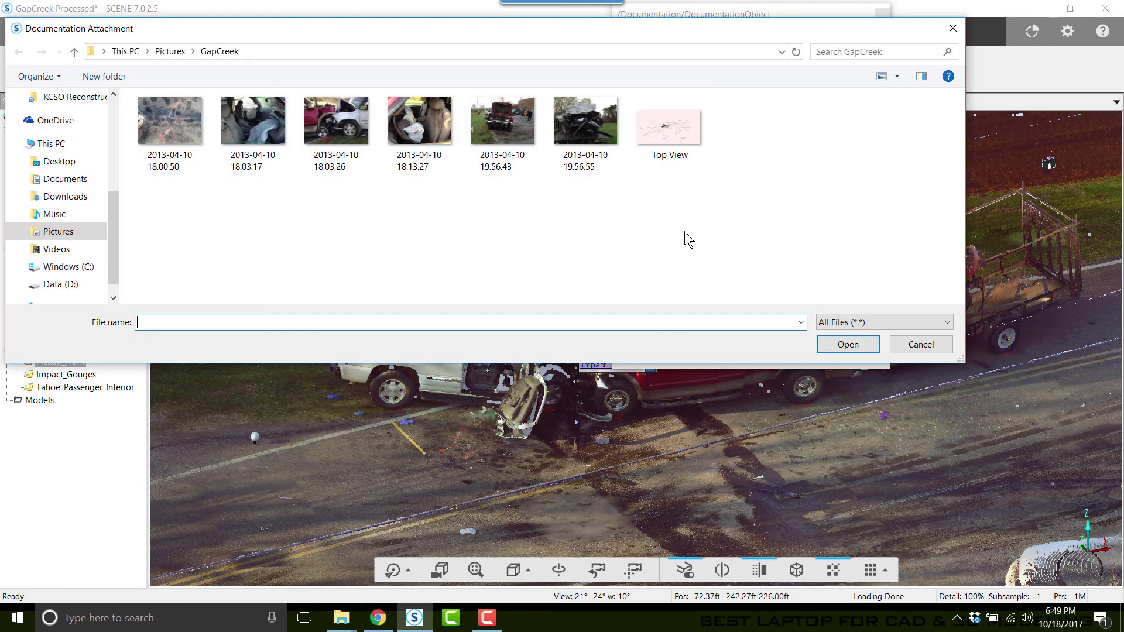
click(511, 114)
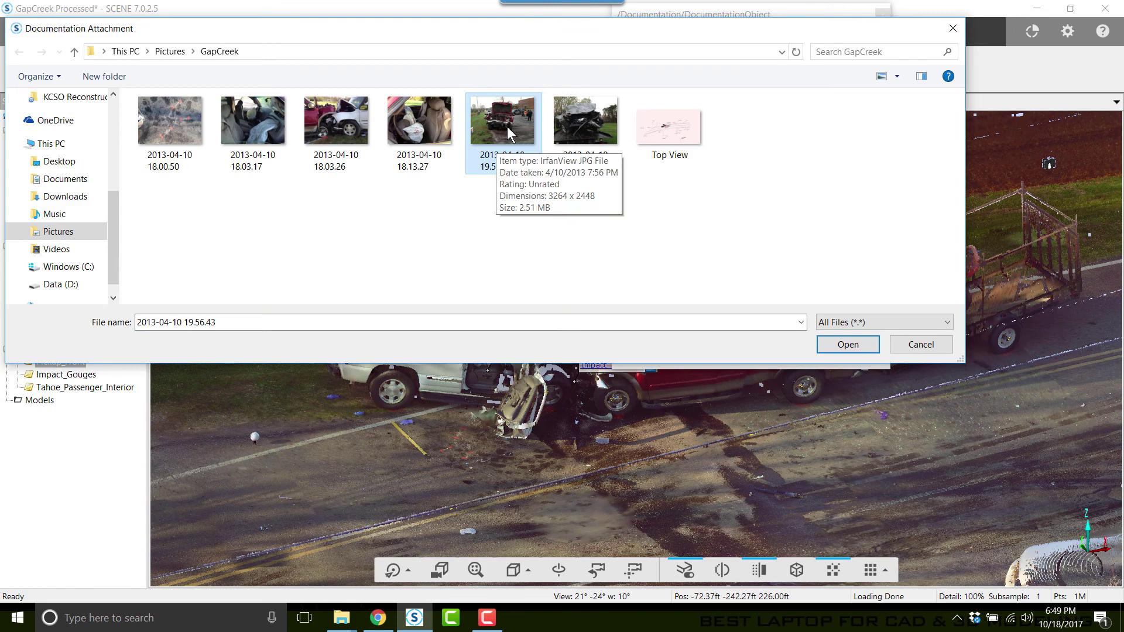
click(849, 344)
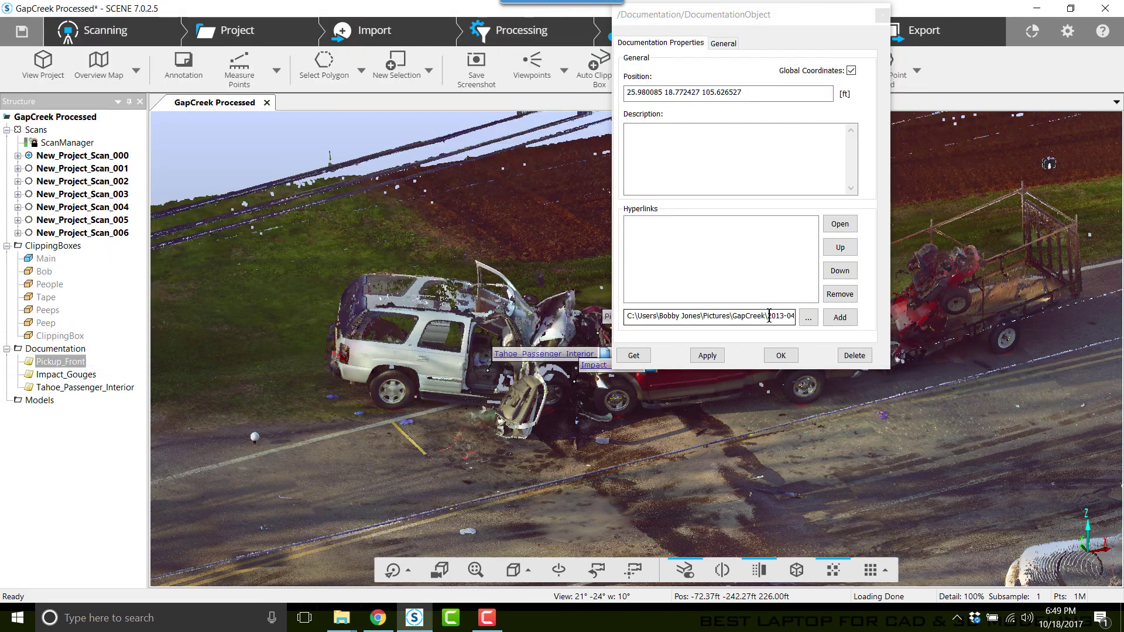
click(840, 317)
click(707, 356)
click(781, 356)
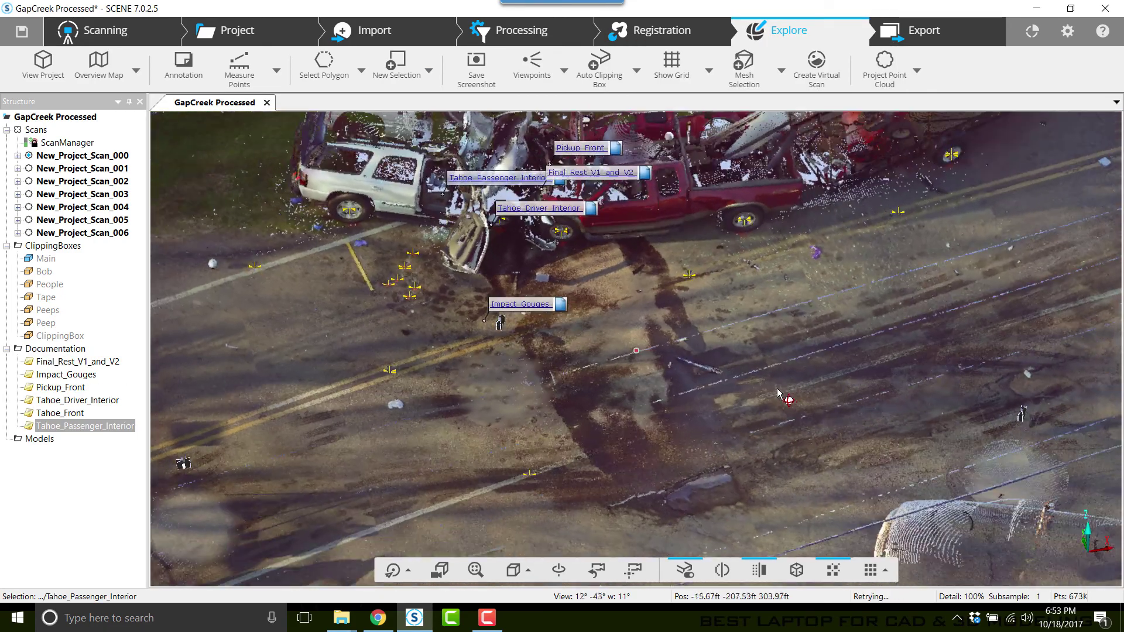
- Turn the view down to the road and place a marker named Top_View_Diagram there
drag(779, 395, 668, 387)
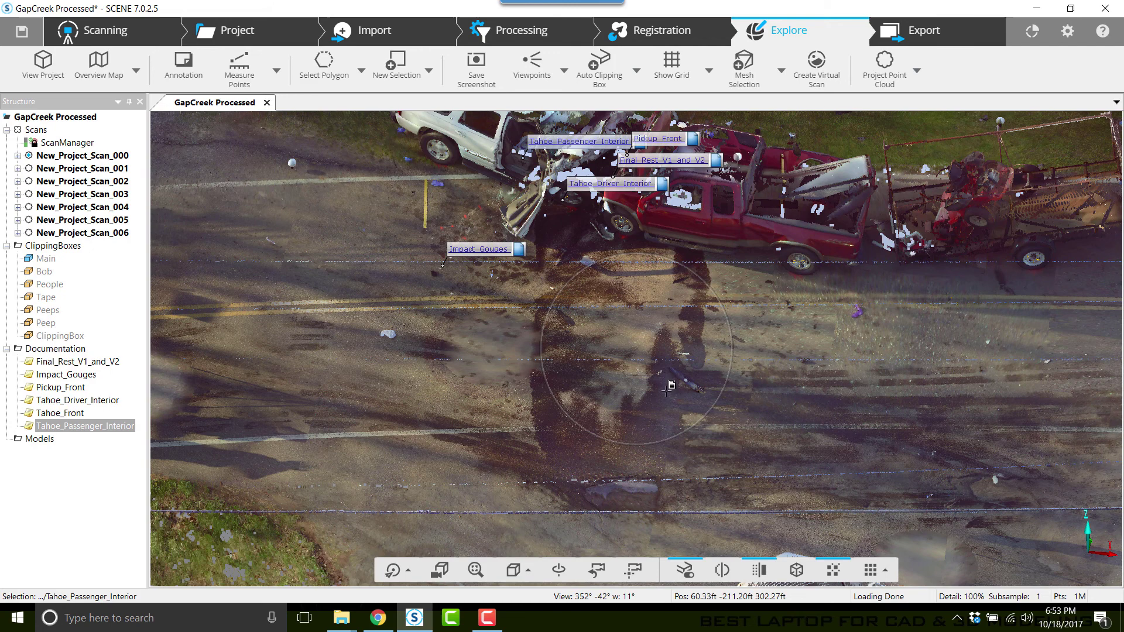
click(612, 321)
click(810, 43)
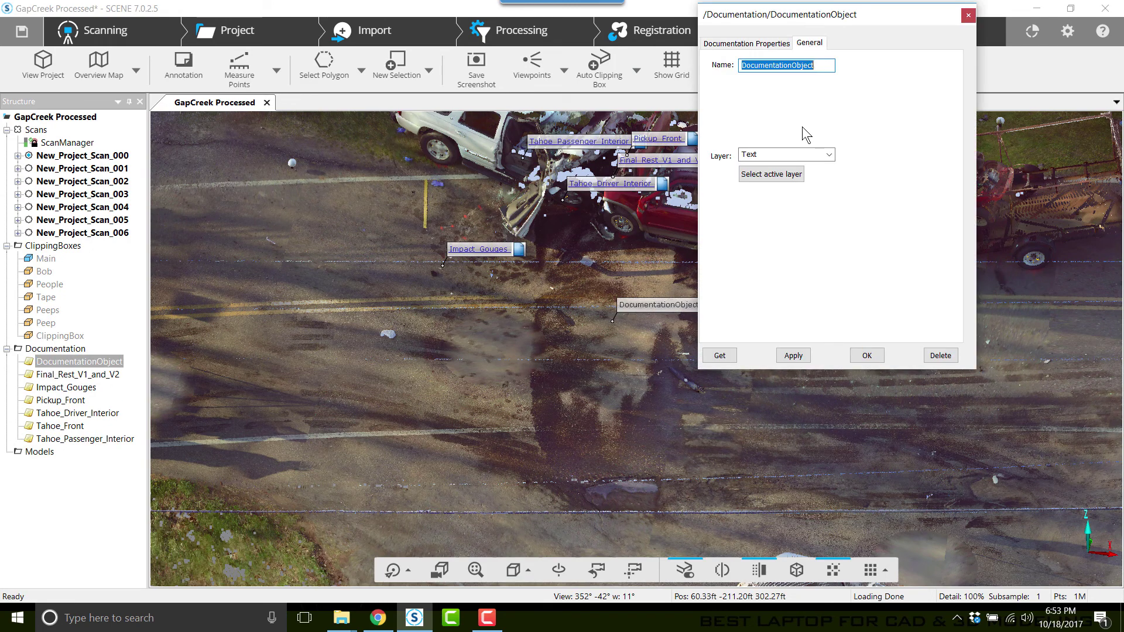
text(Top_View_Diagram)
click(793, 356)
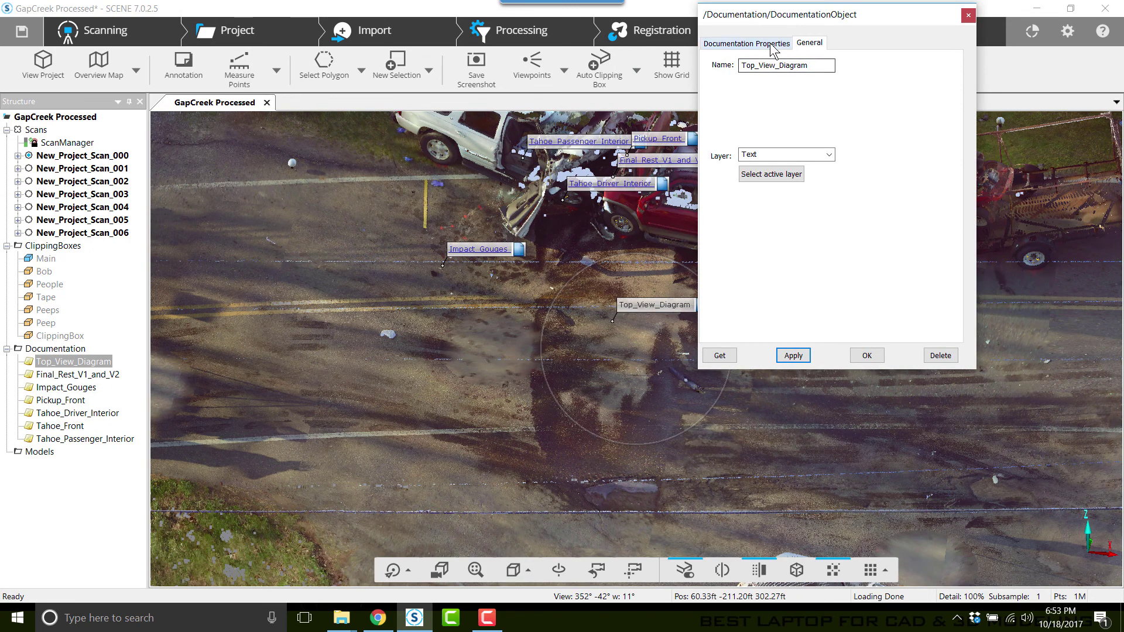
- Attach Top View.png as the Top_View_Diagram marker's hyperlink and save it
click(746, 42)
click(833, 181)
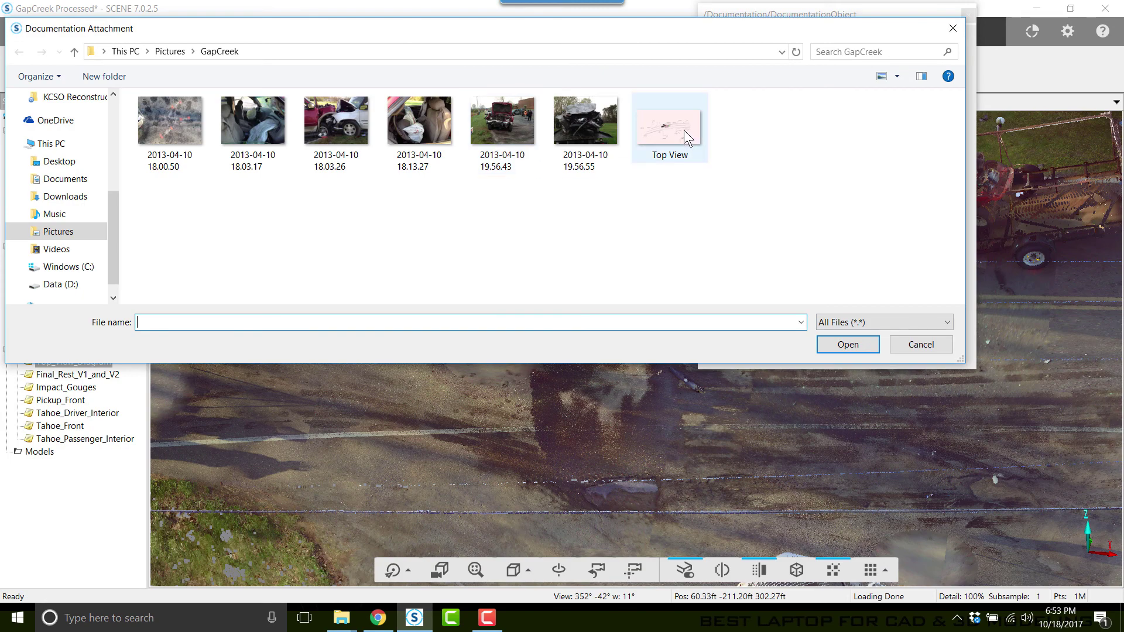
click(684, 130)
click(847, 345)
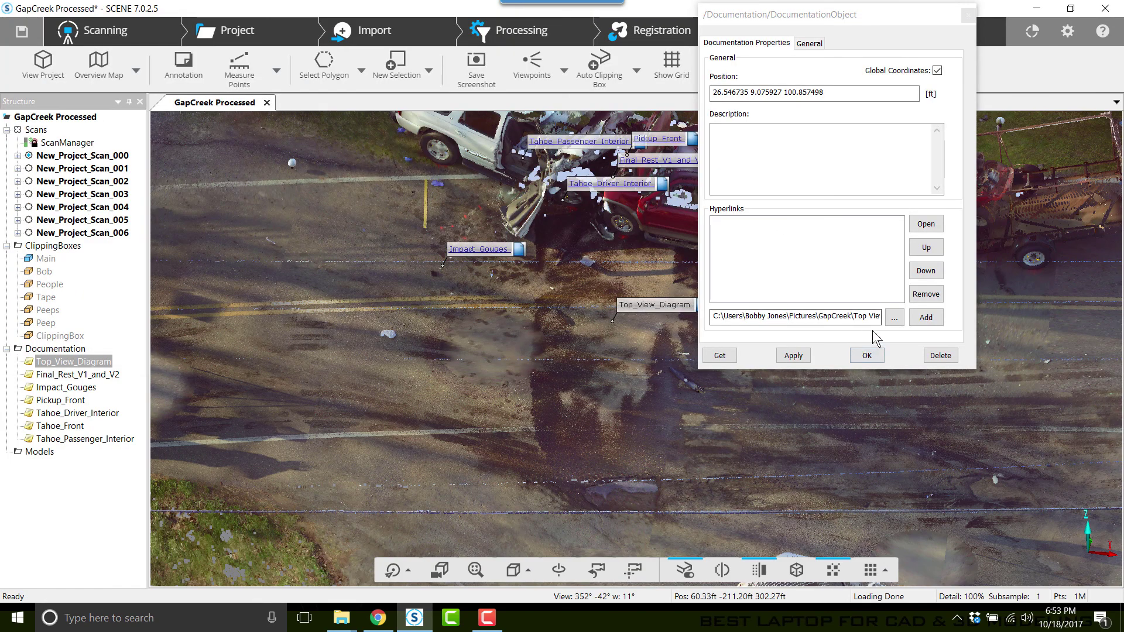
click(925, 318)
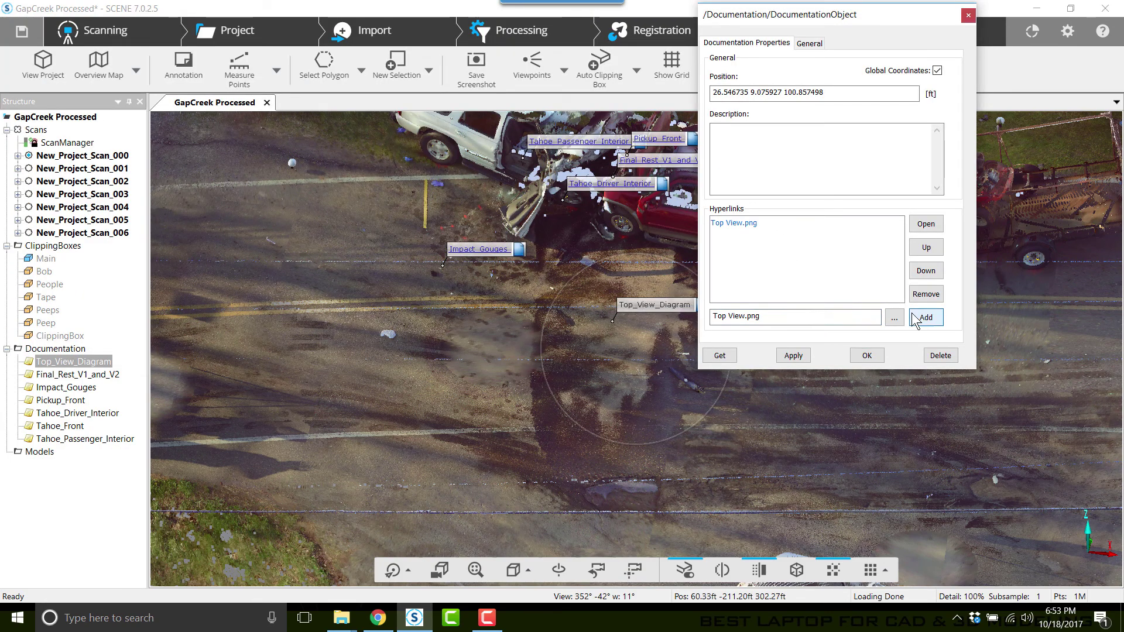
click(793, 356)
click(866, 355)
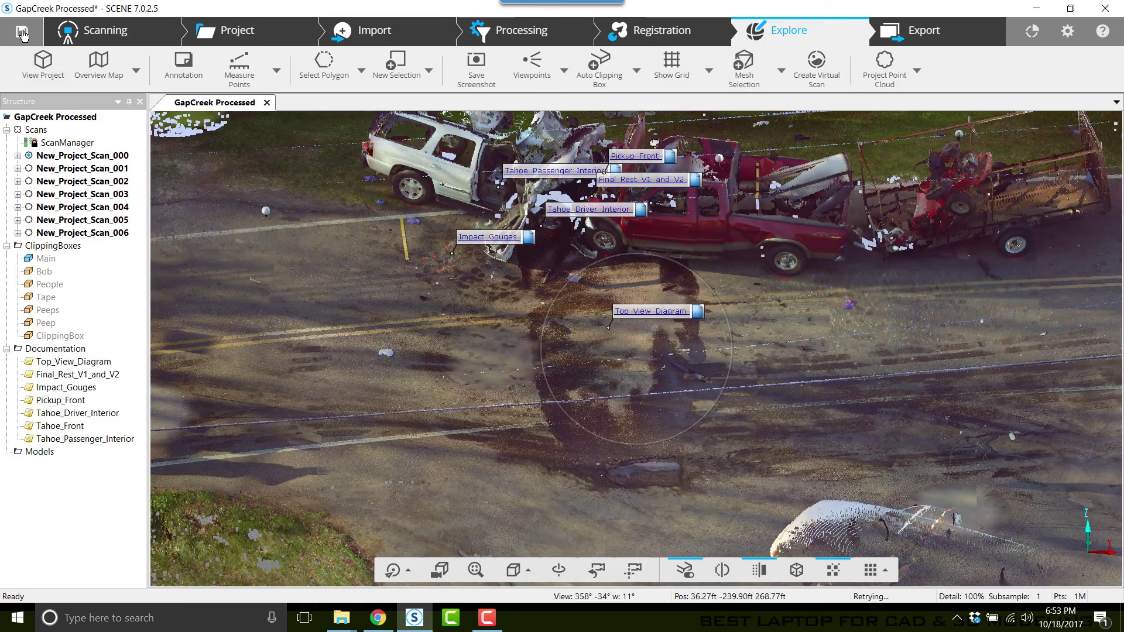
- Save the project and share it as revision 6 with the comment 'Add Annotations and Image link'
click(22, 30)
click(558, 255)
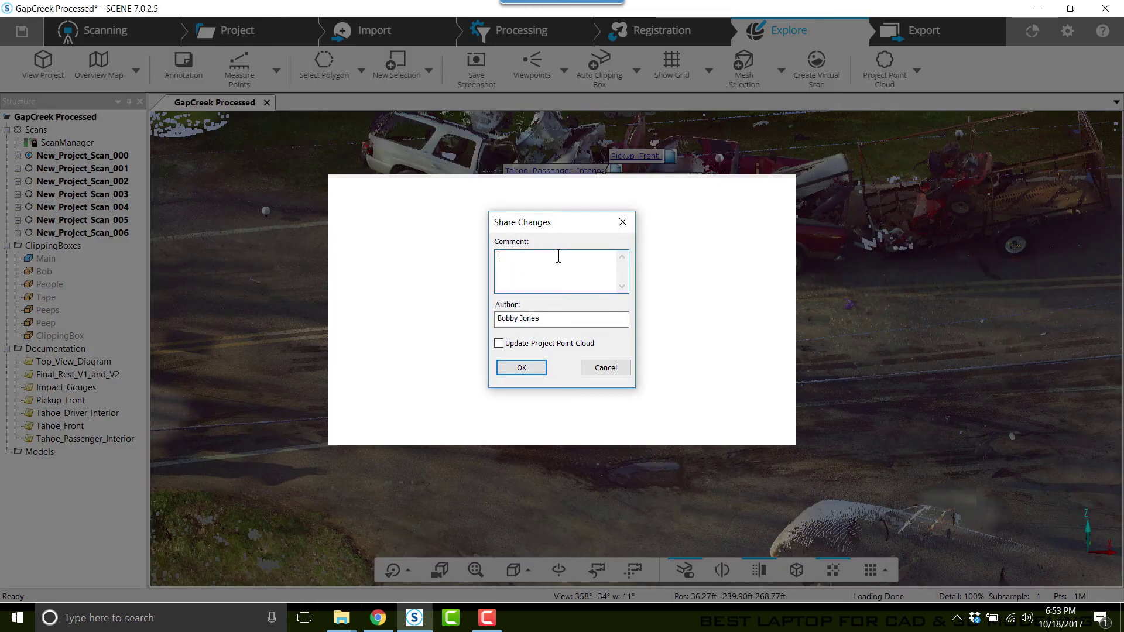
text(Add Ann)
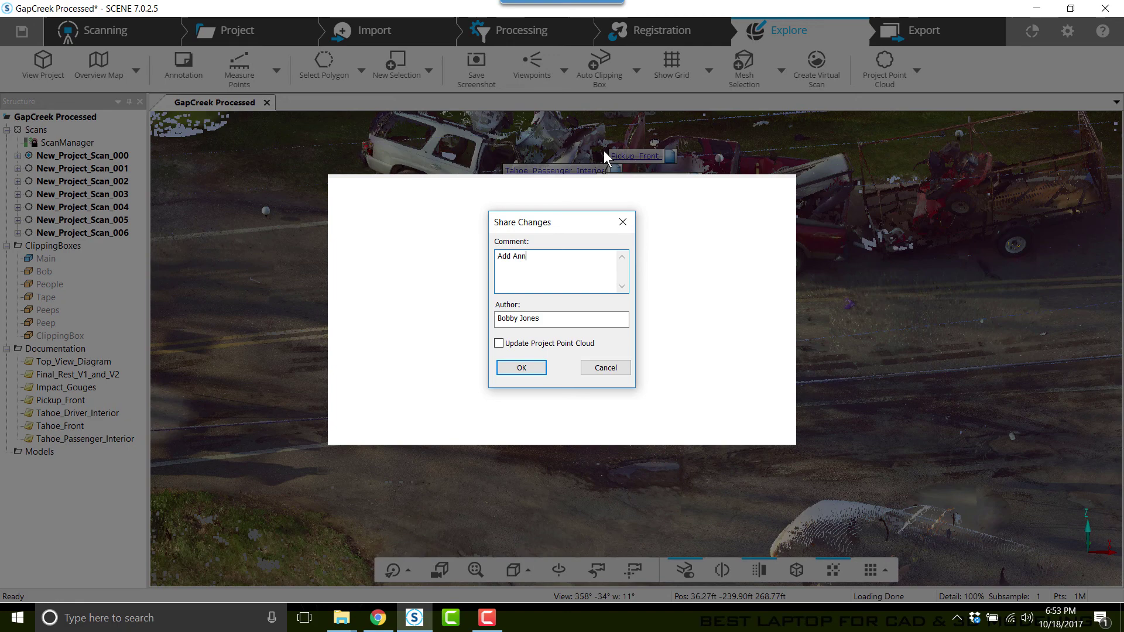
text(otations and Image lINK)
key(BackSpace)
key(BackSpace)
key(BackSpace)
text(ink)
click(522, 369)
click(640, 340)
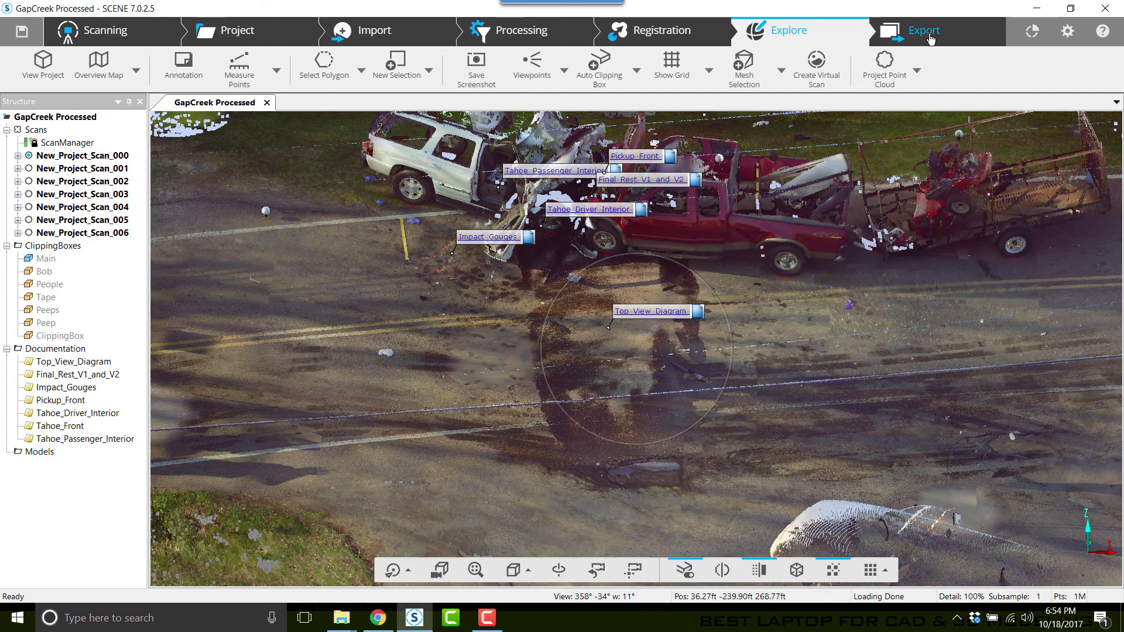
- Export GapCreek Processed as a WebShare project with panorama images, keeping the default settings
click(925, 37)
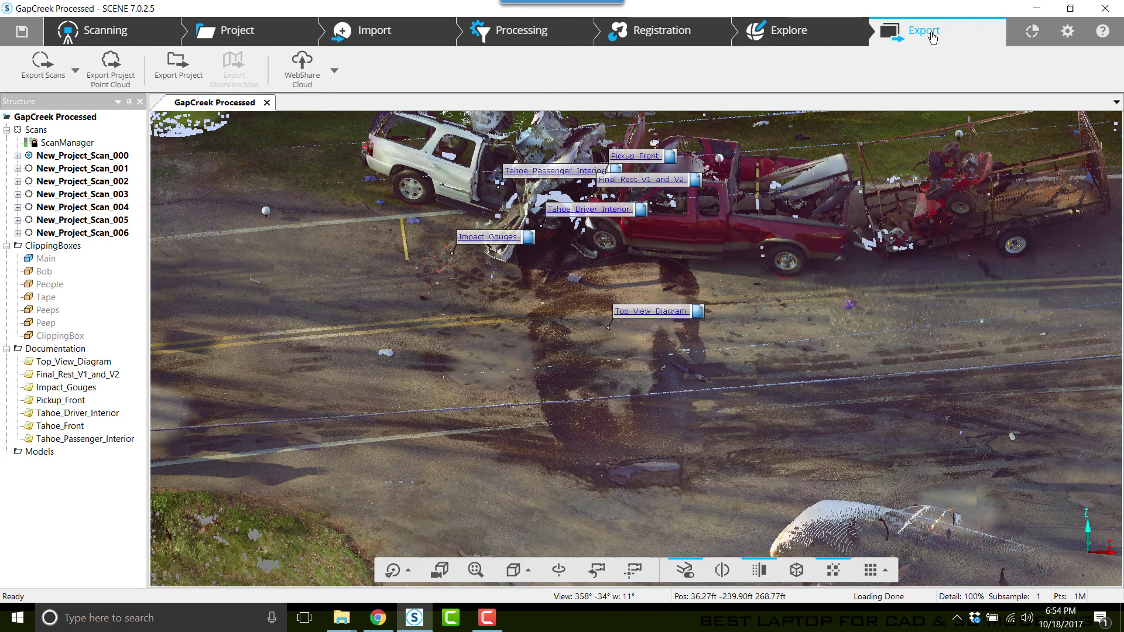
click(316, 82)
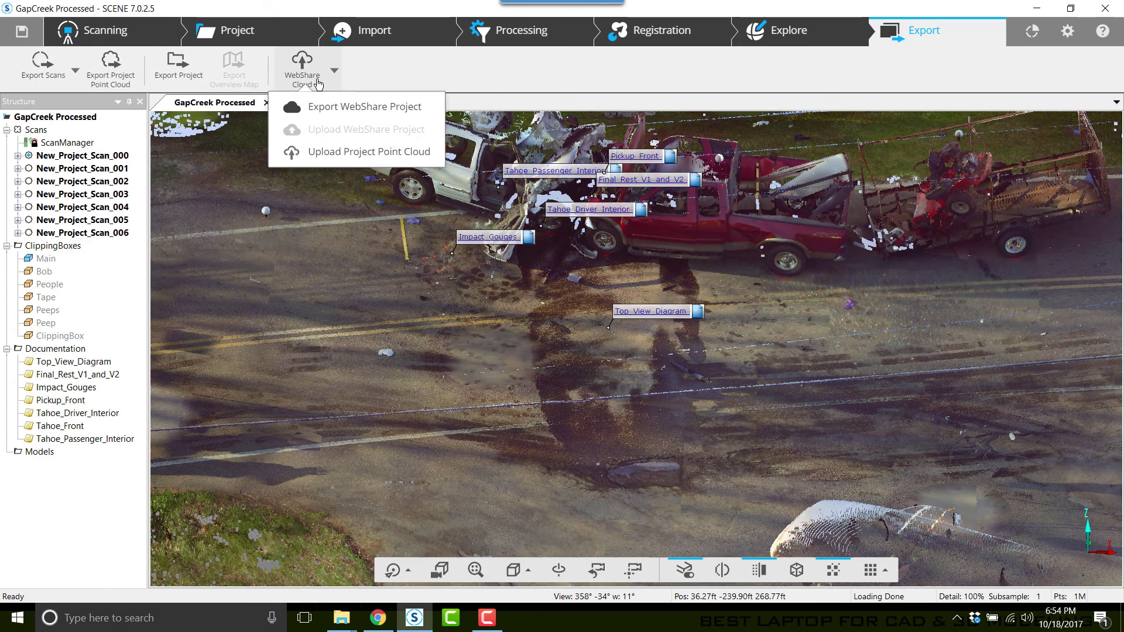
click(355, 106)
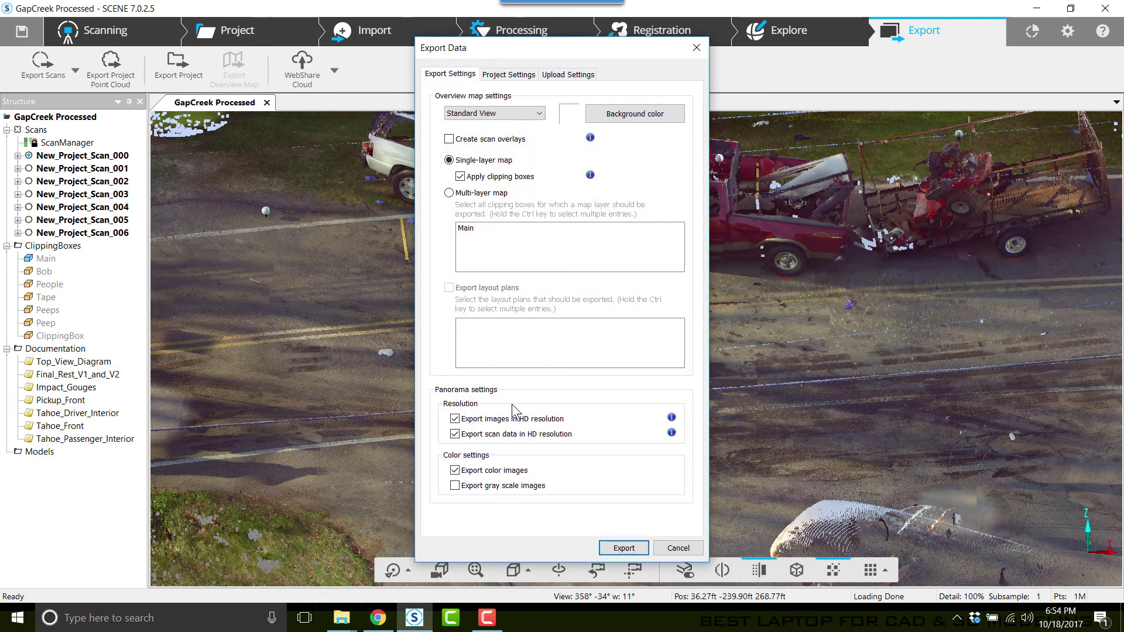
click(622, 547)
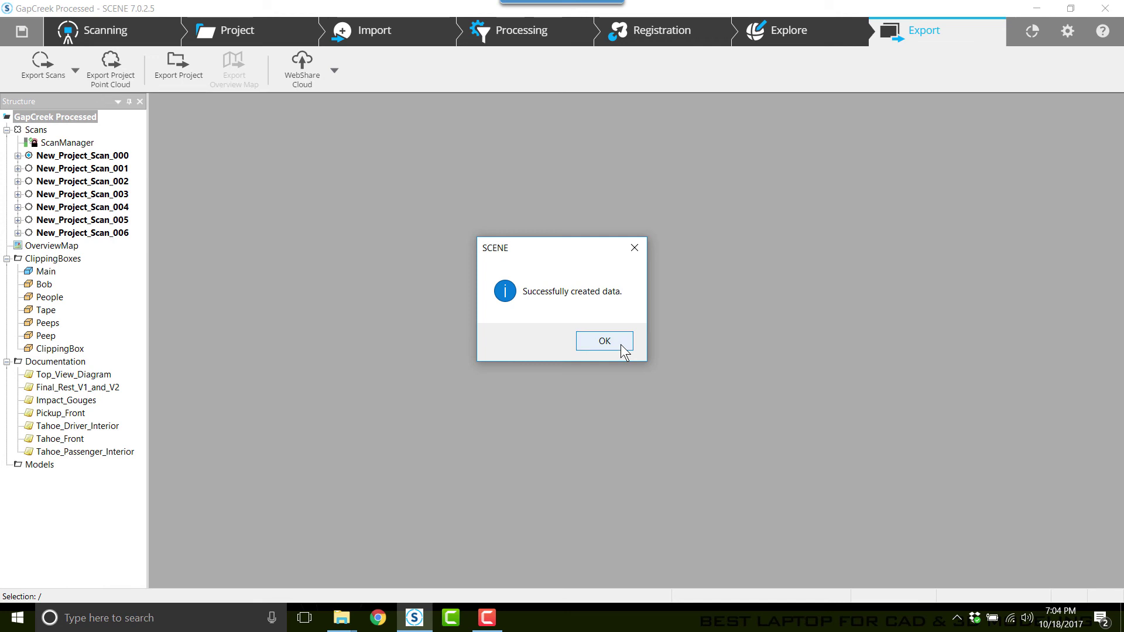
- Close the export confirmation and open D:\FARO\Projects\GapCreek Processed from the Project overview's Path link
click(621, 344)
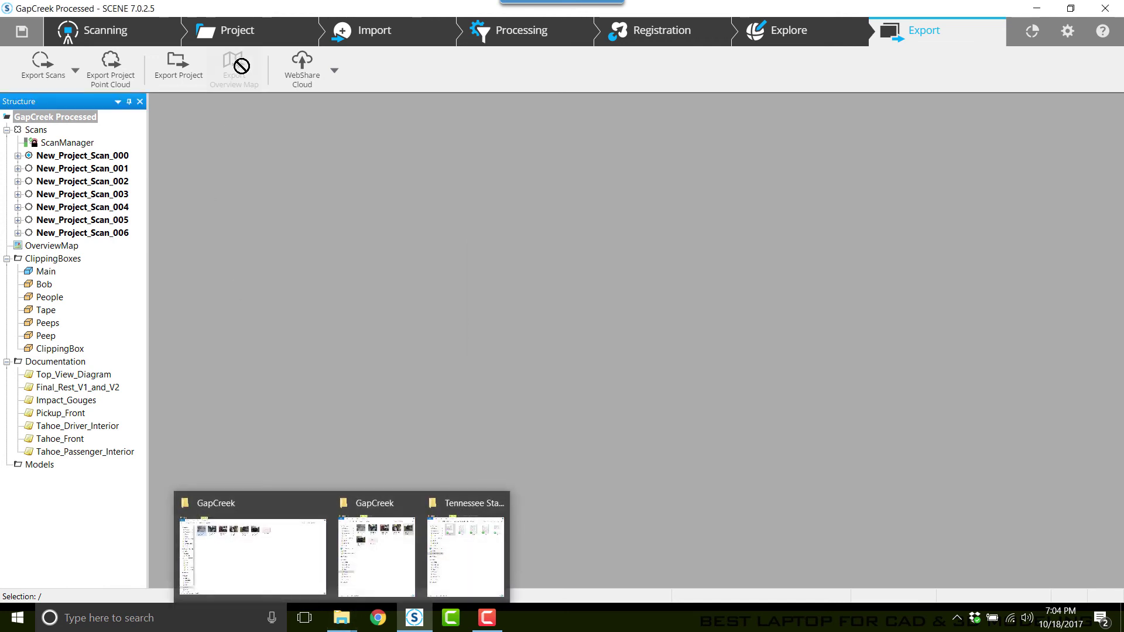
click(247, 40)
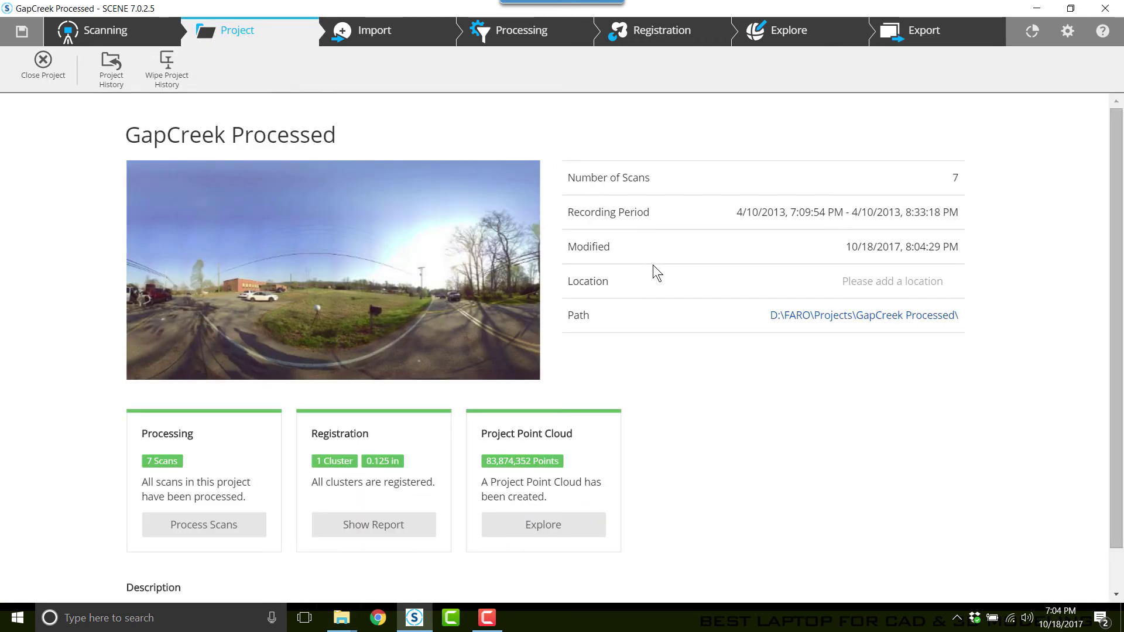
click(826, 316)
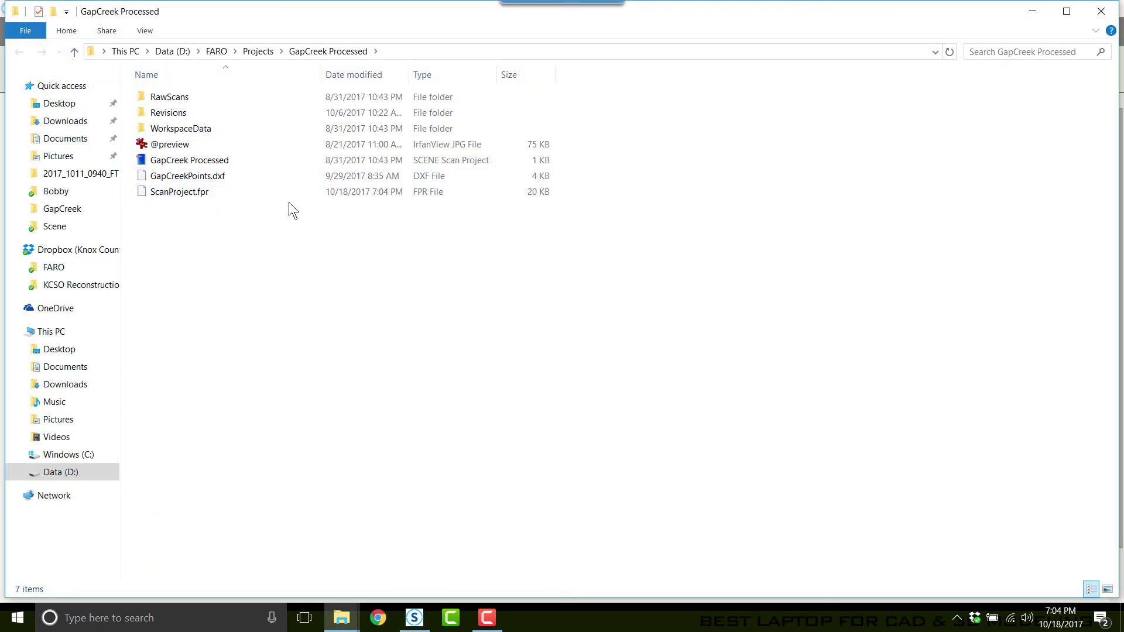
- Create a new folder named Webshare inside GapCreek Processed
click(1031, 11)
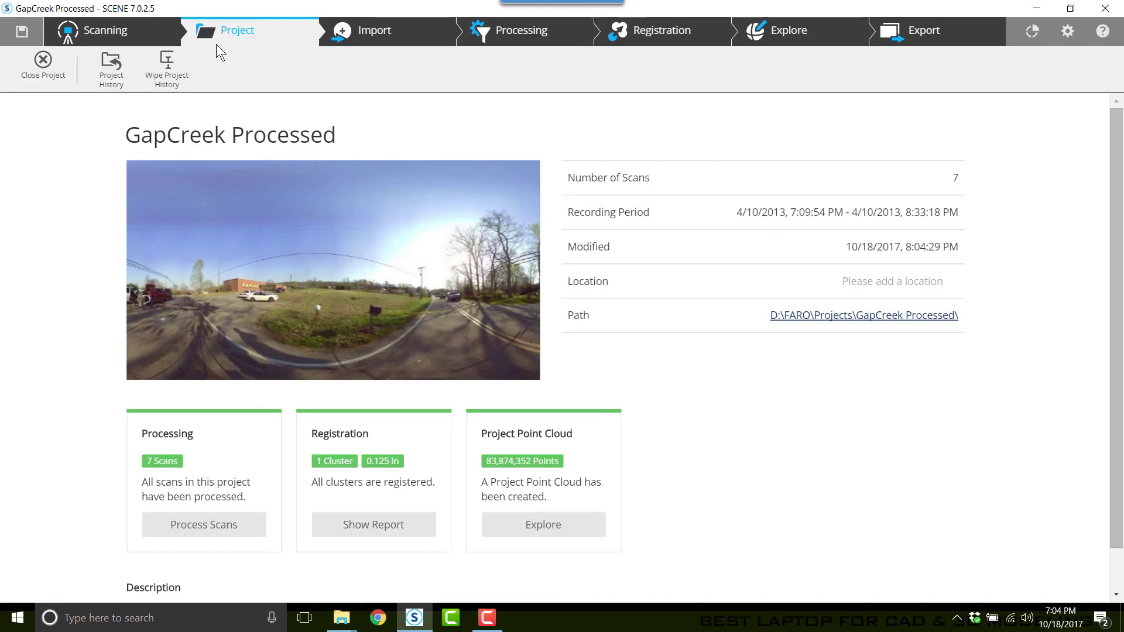
click(814, 319)
right_click(247, 252)
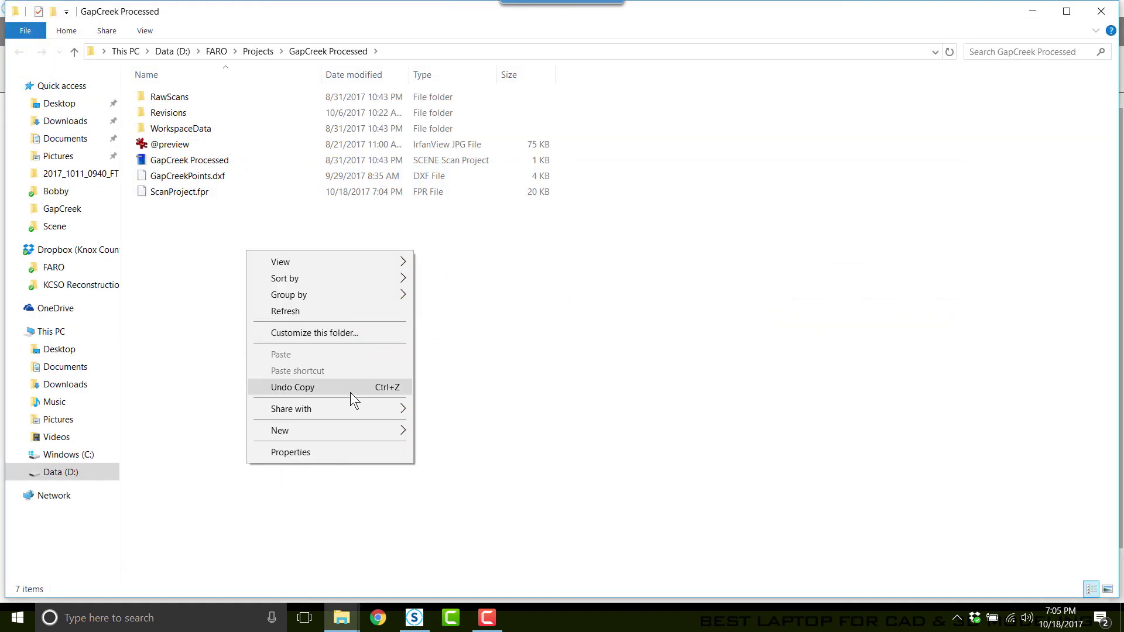
mouse_move(394, 435)
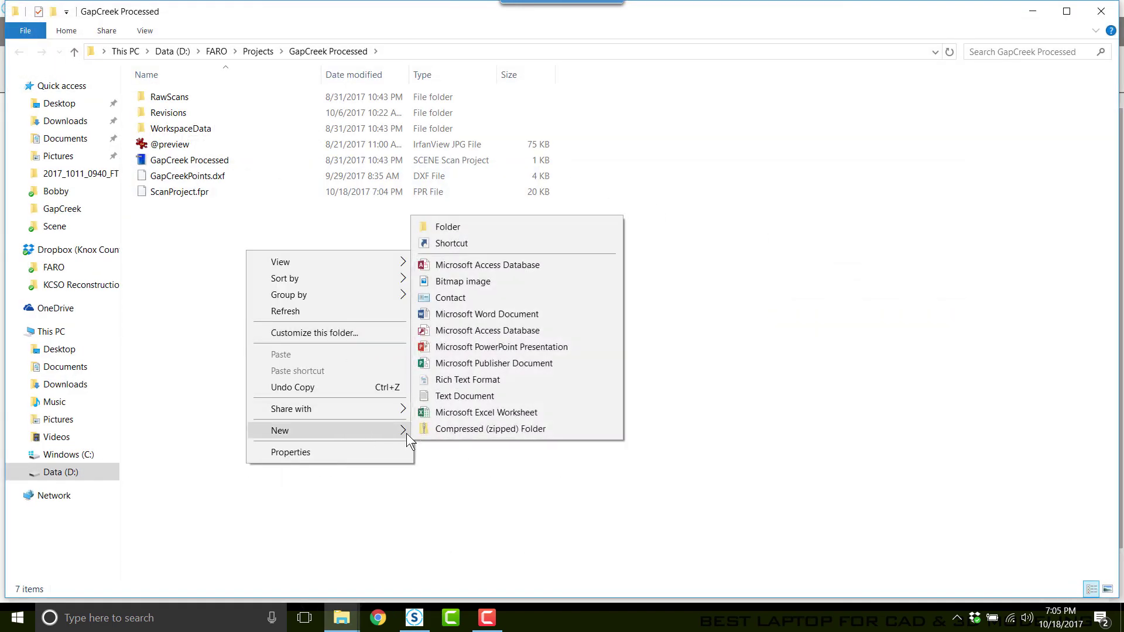
click(495, 227)
text(Webshare)
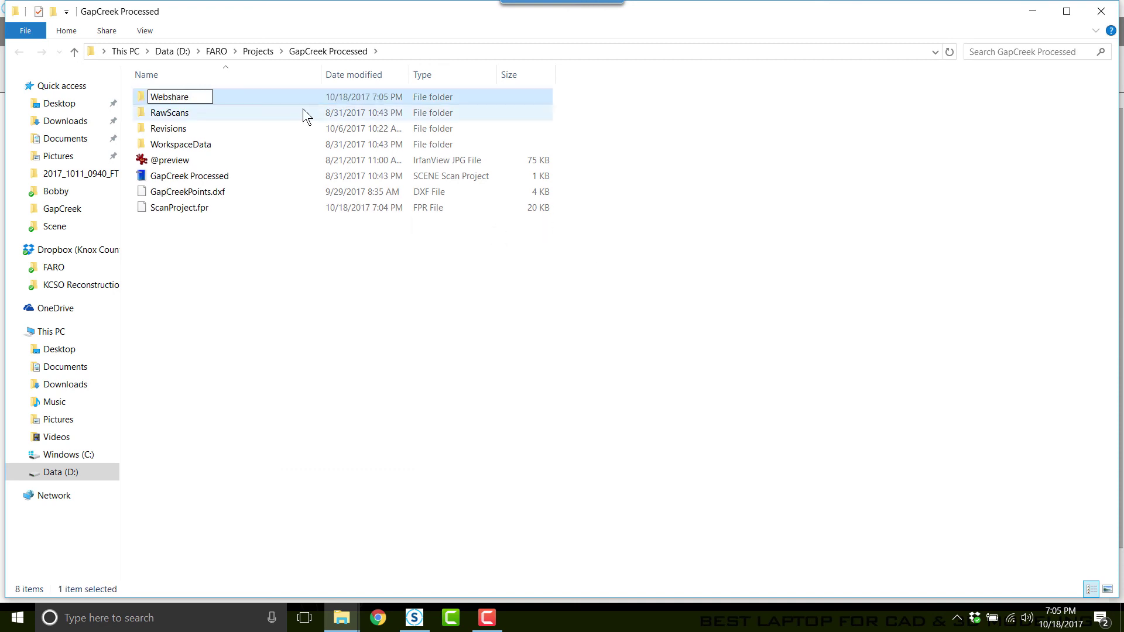
key(Return)
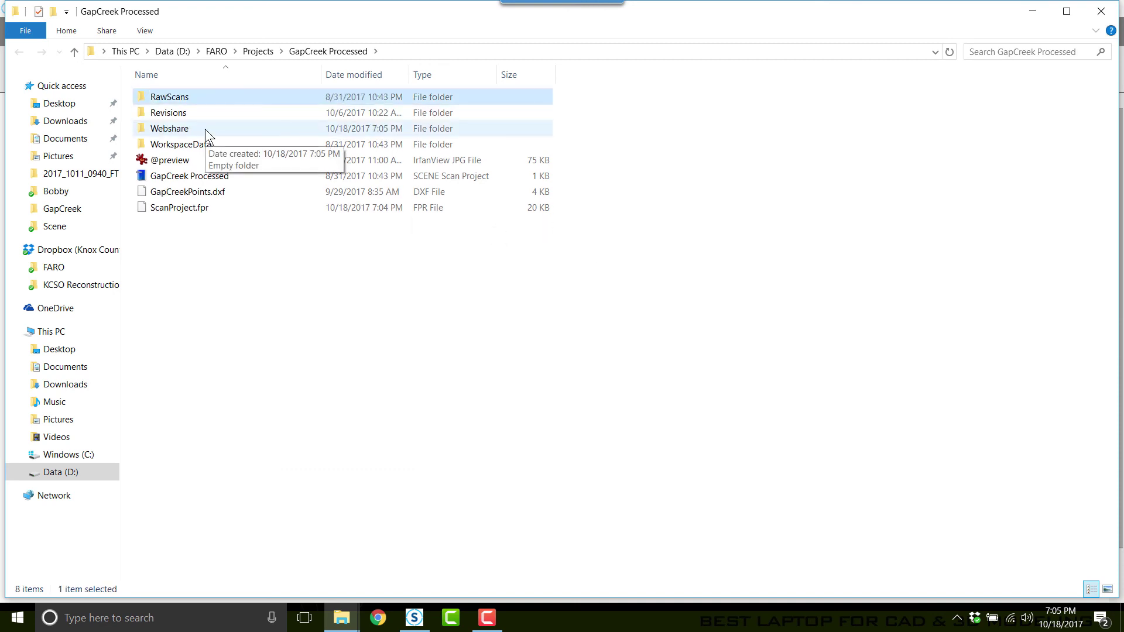
- Open the Webshare folder and copy its full path from the address bar
double_click(205, 128)
click(296, 49)
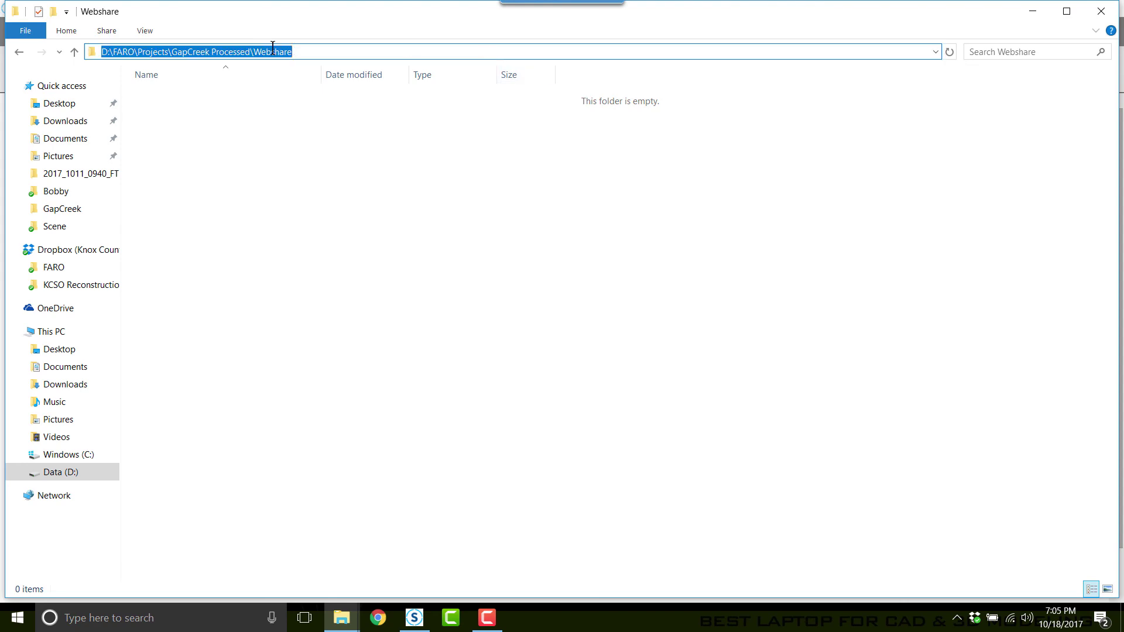
right_click(279, 51)
click(327, 91)
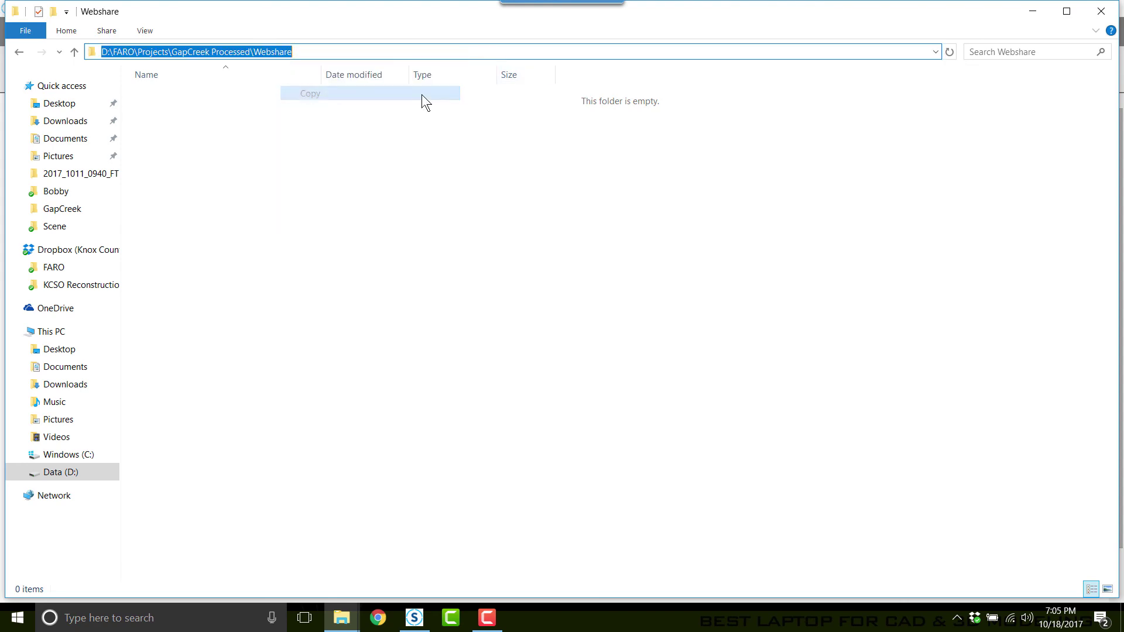
- Transfer the WebShare 2Go 2.0 data, 398 items, to D:\FARO\Projects\GapCreek Processed\Webshare
click(1032, 12)
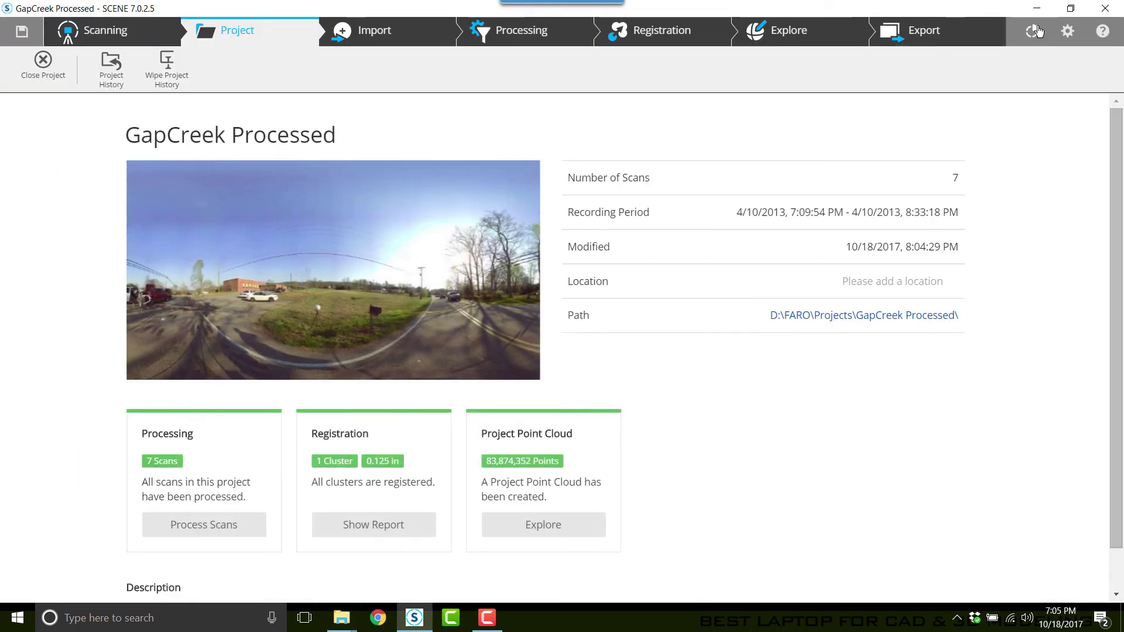
click(1033, 33)
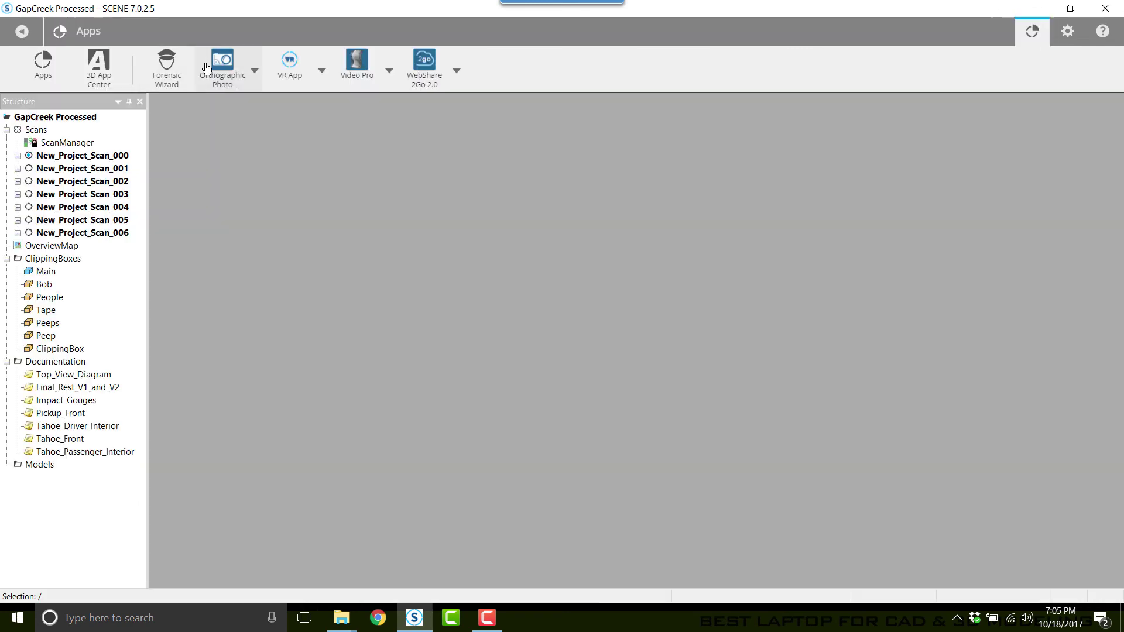
click(426, 75)
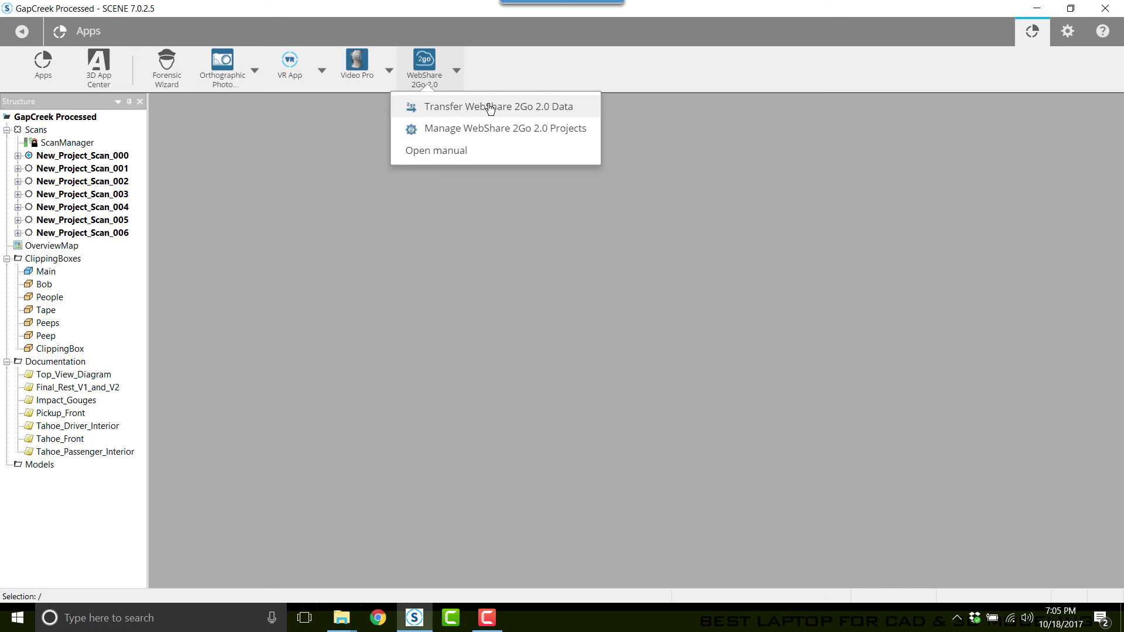
click(489, 108)
click(664, 298)
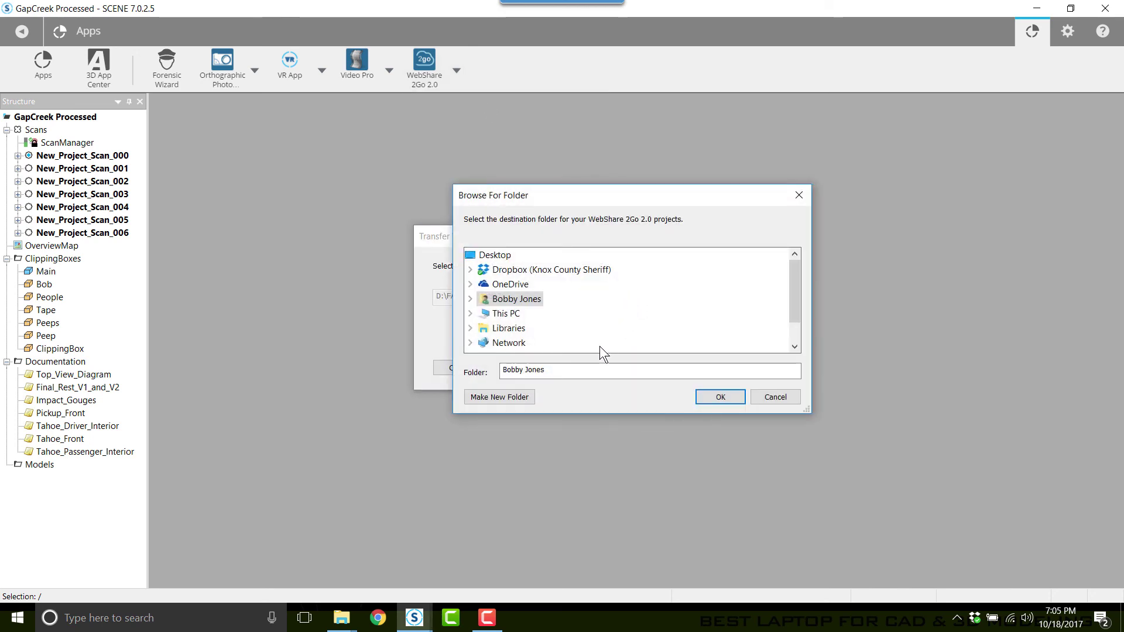
double_click(577, 371)
key(ctrl+v)
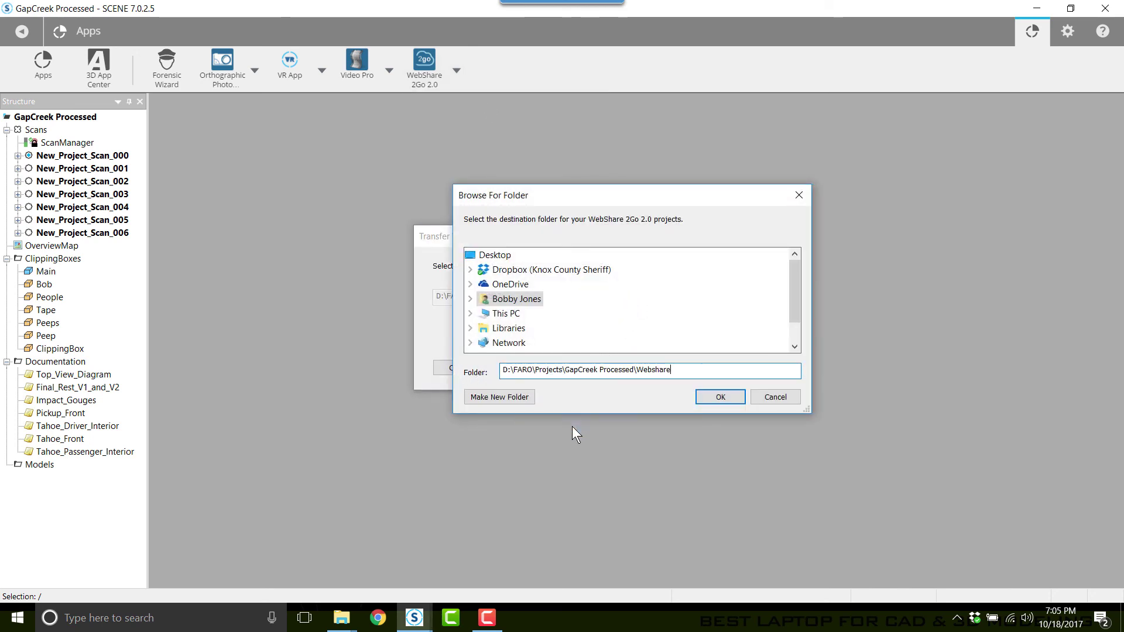
click(720, 397)
click(626, 370)
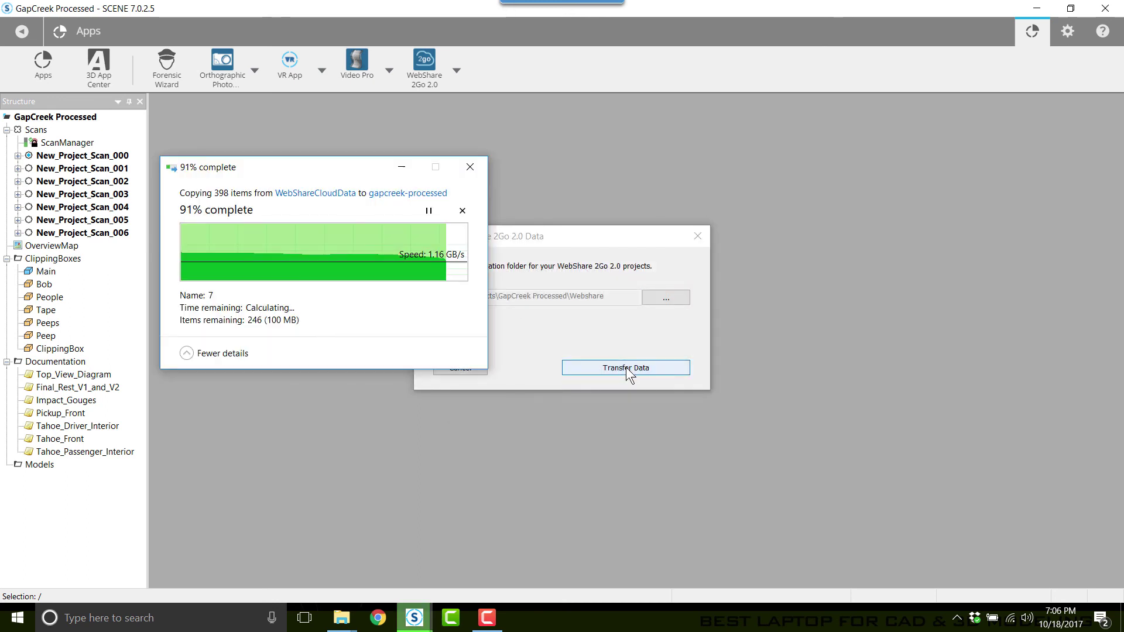
click(634, 370)
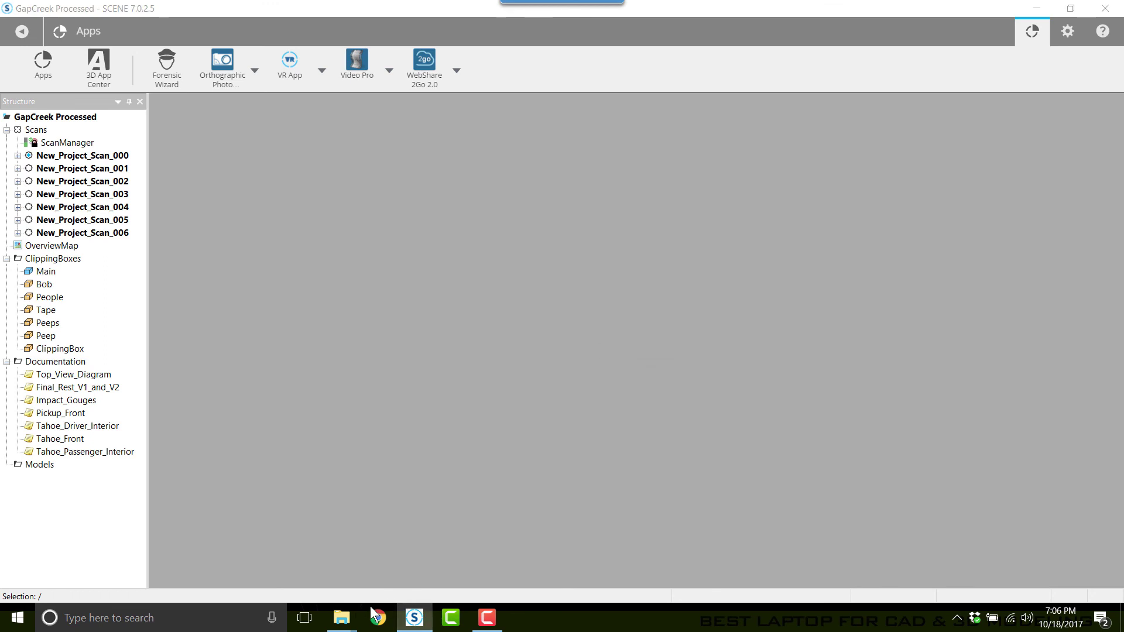
- Select the six crash photos and the Top View diagram in GapCreek and copy them
mouse_move(342, 618)
click(315, 569)
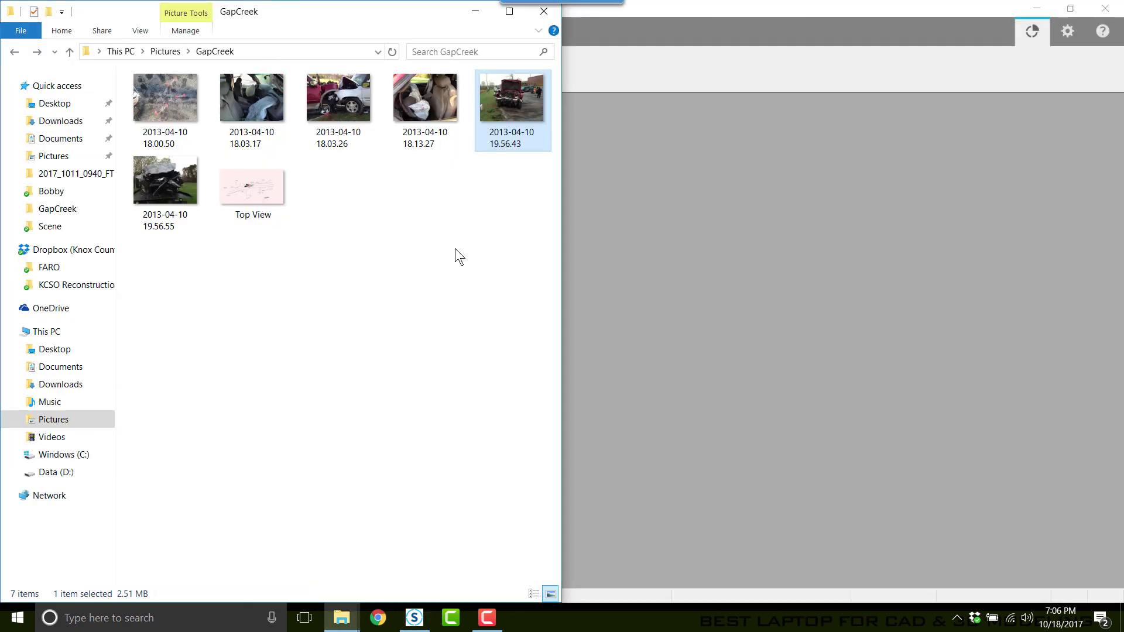
drag(527, 244, 169, 79)
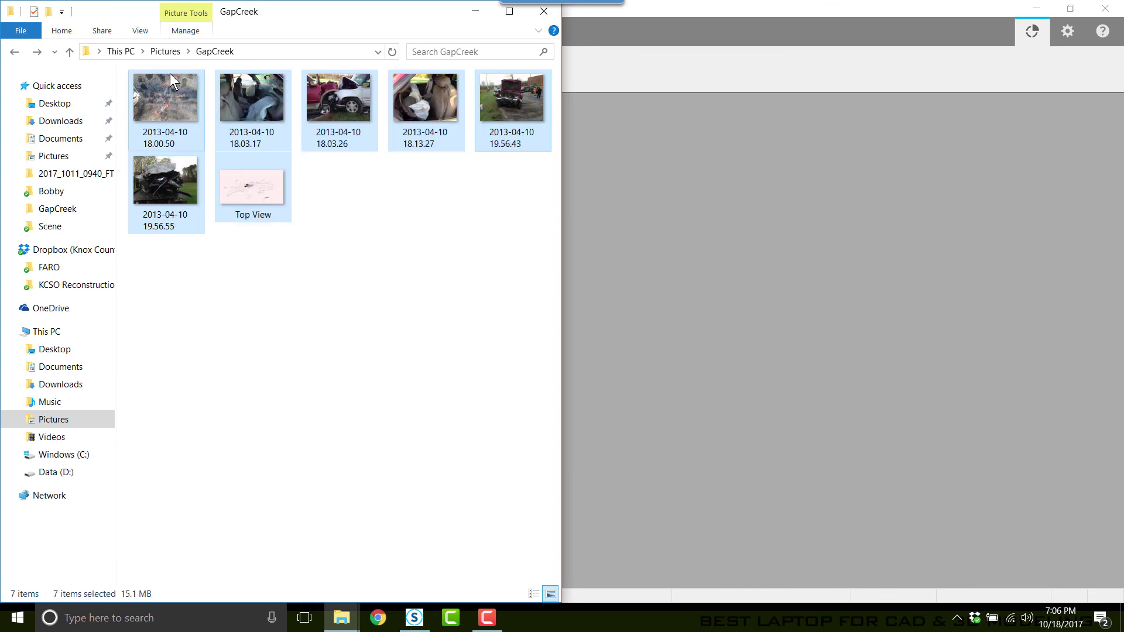
right_click(176, 92)
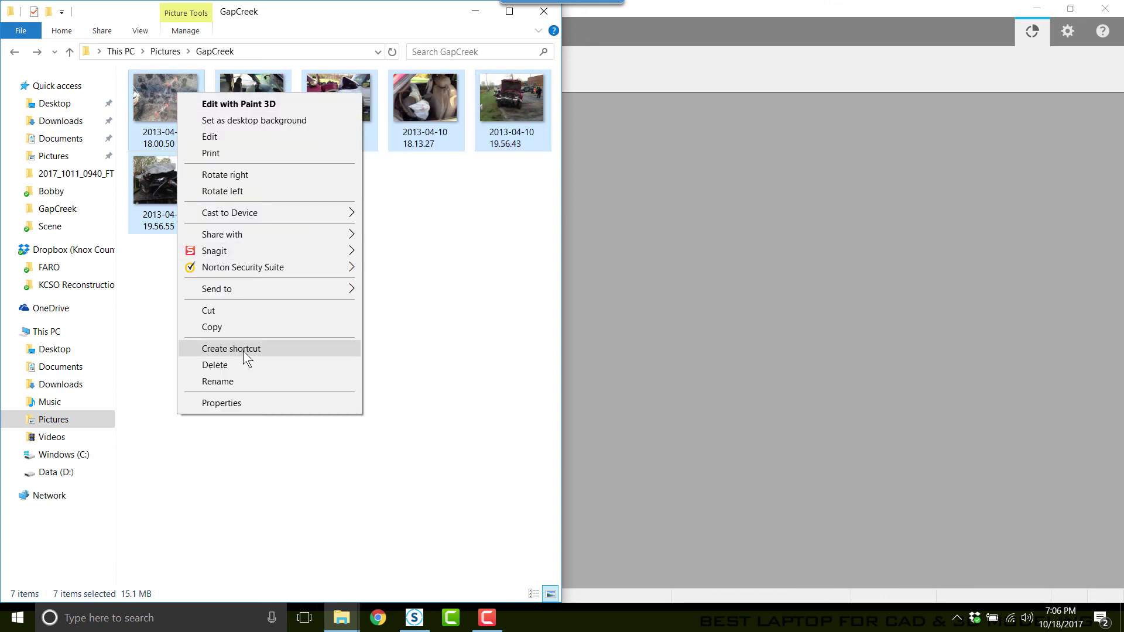
click(230, 327)
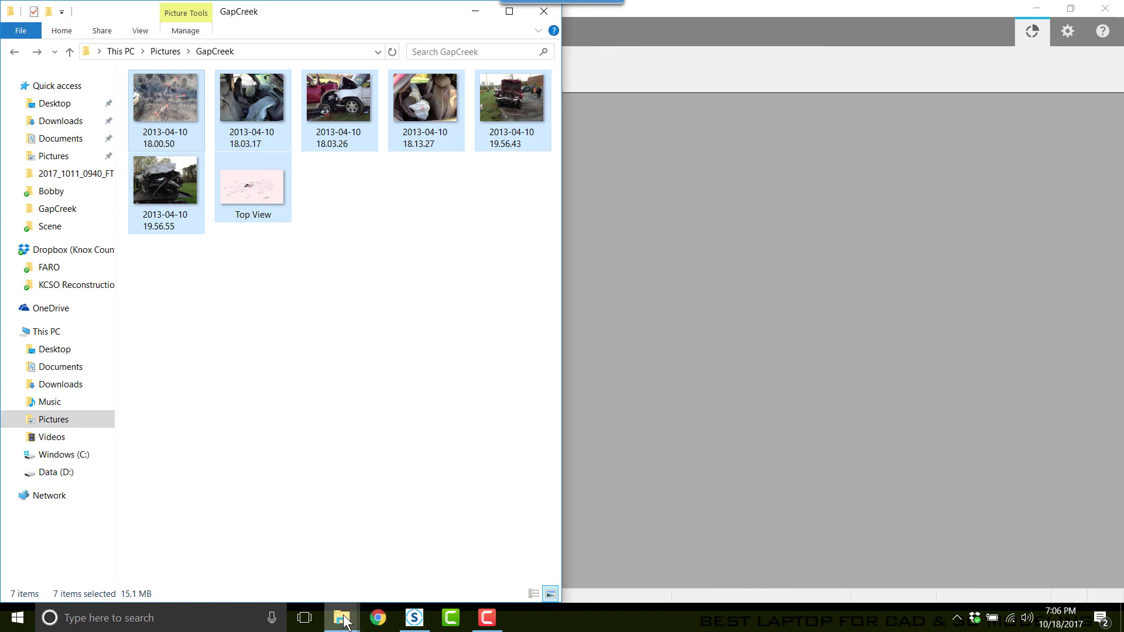
- Create a folder named documents in Webshare\web\ws2go-data
mouse_move(344, 622)
click(509, 553)
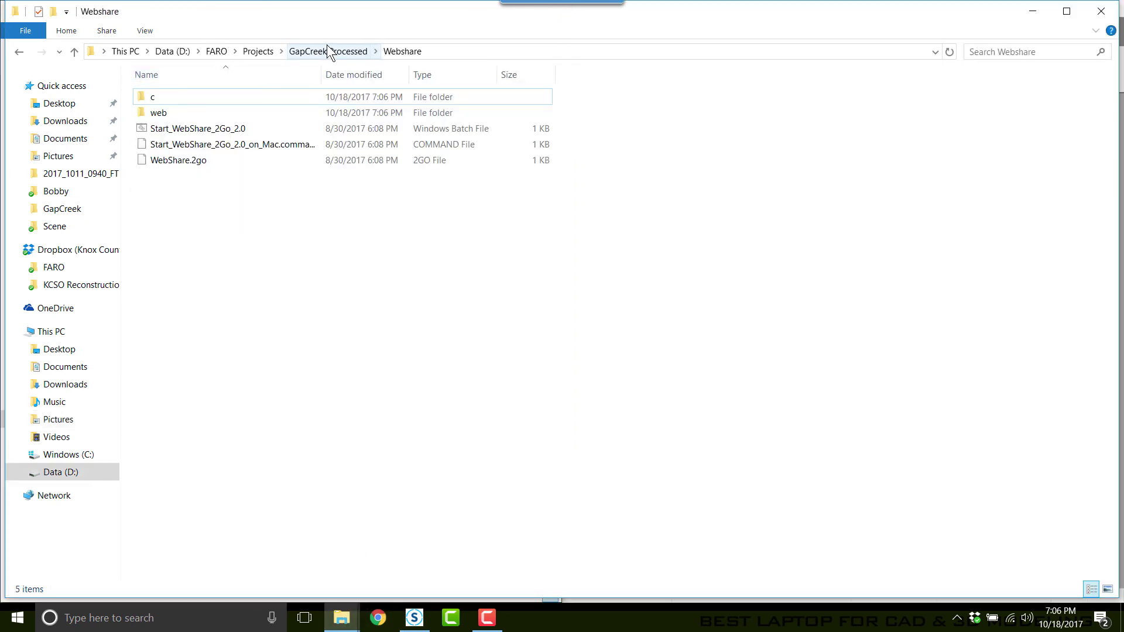
double_click(175, 108)
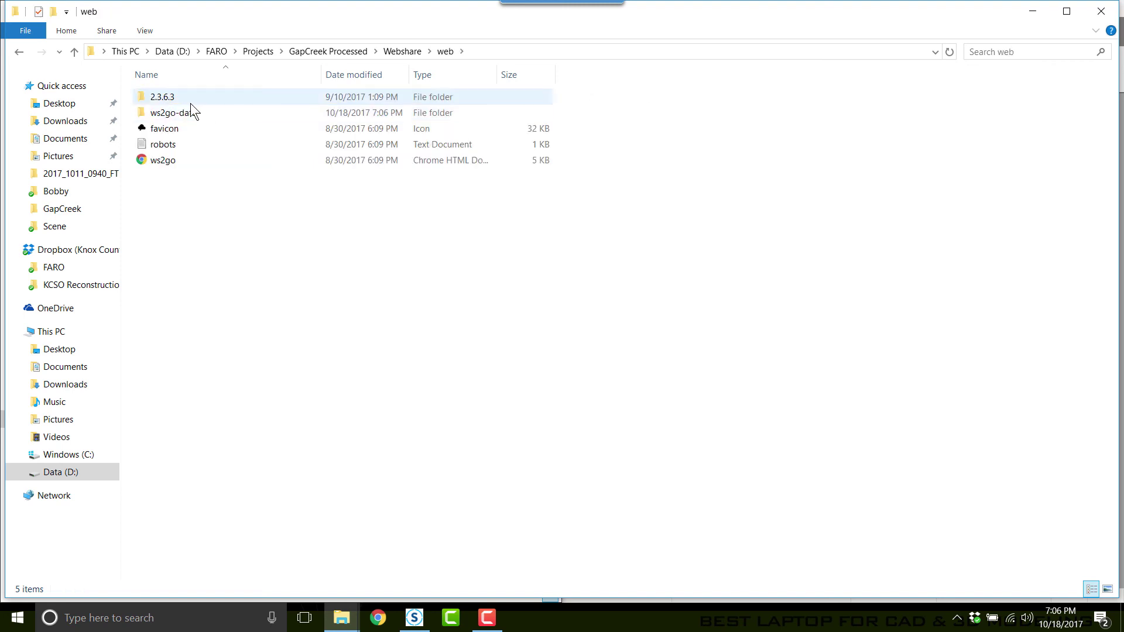
double_click(206, 113)
right_click(214, 169)
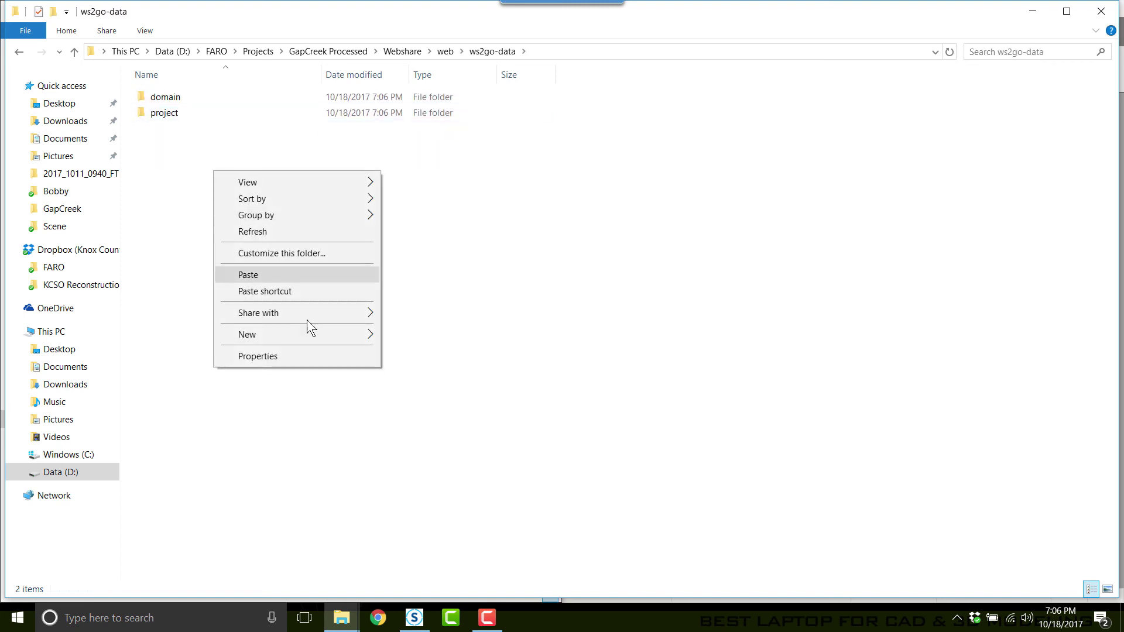
mouse_move(308, 335)
click(435, 336)
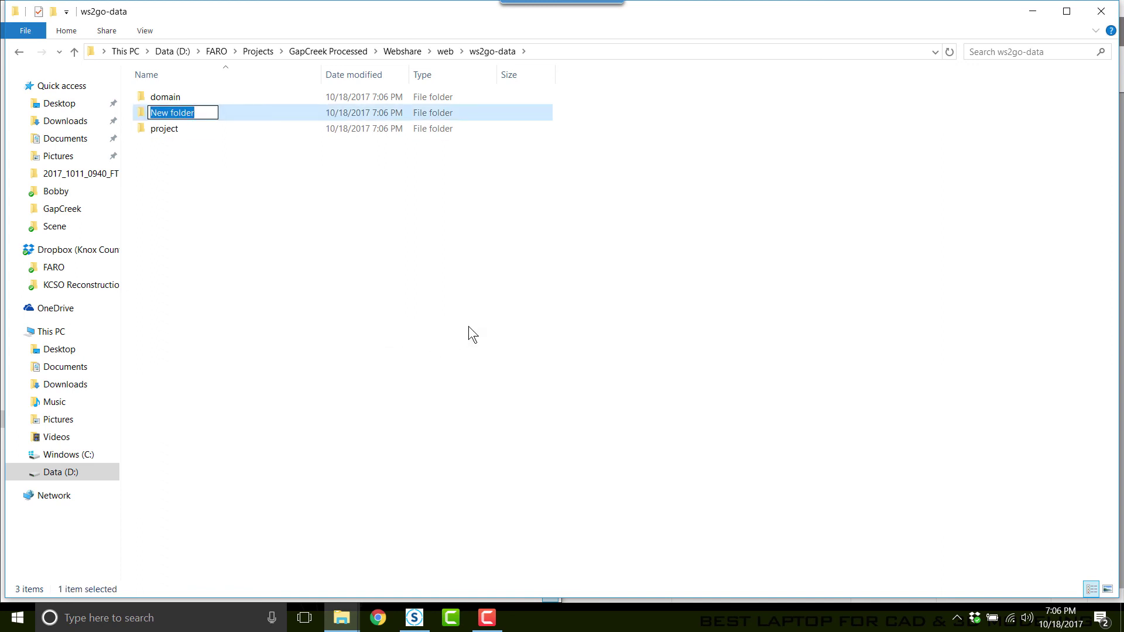
text(documents)
key(Return)
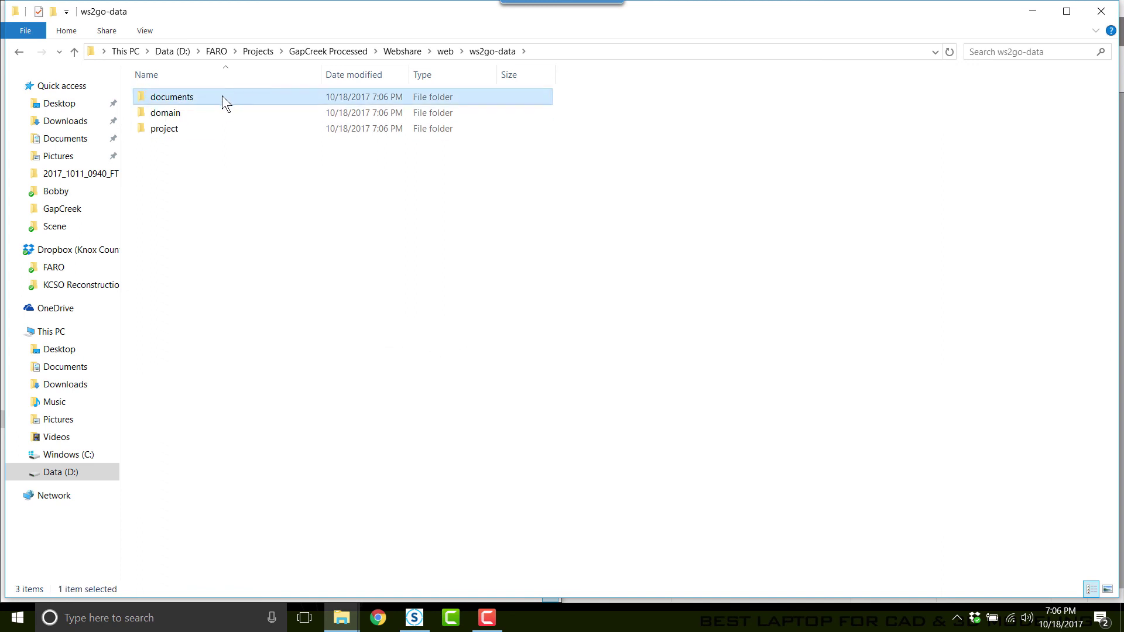
- Paste the seven copied photos into the documents folder
double_click(222, 96)
right_click(211, 161)
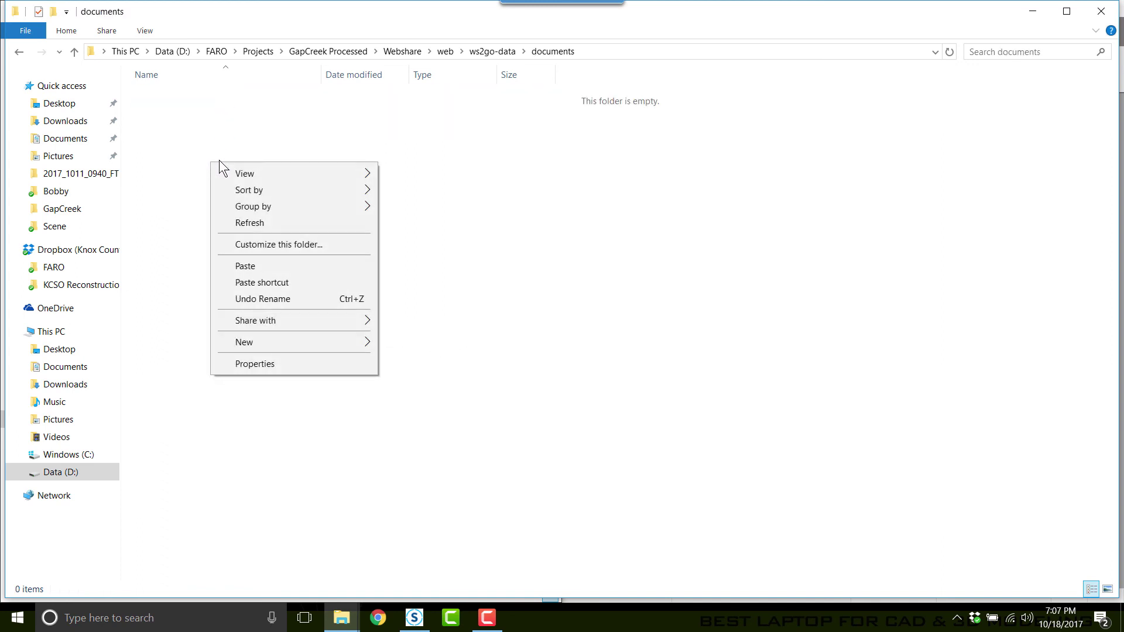
click(268, 265)
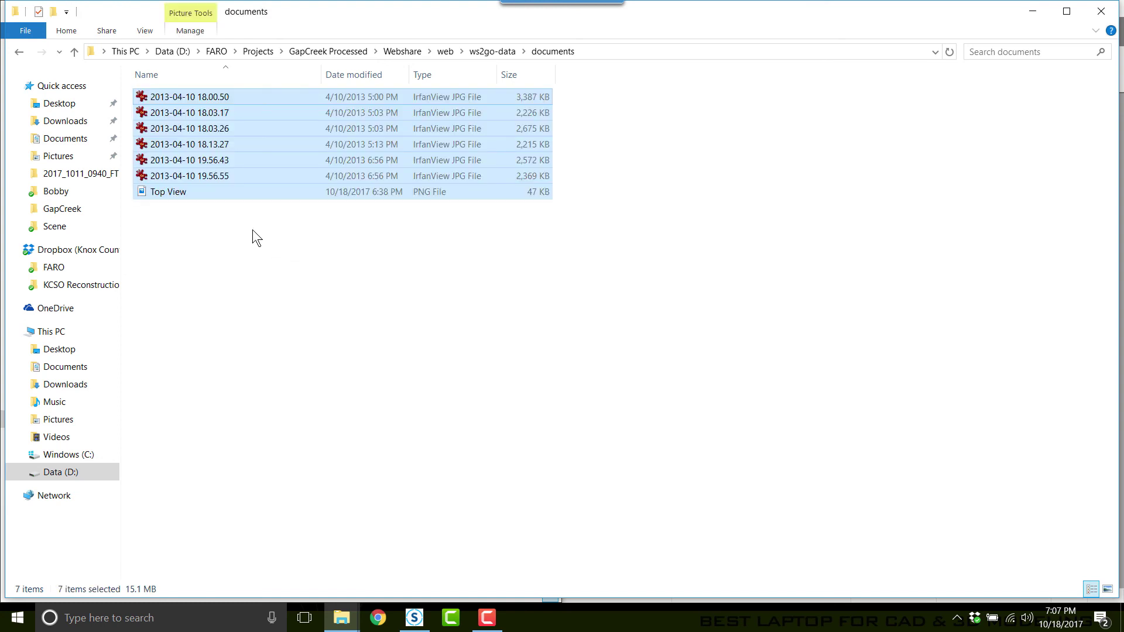
- Launch WebShare 2Go in the browser from the Start_WebShare_2Go_2.0 file in Webshare
click(392, 53)
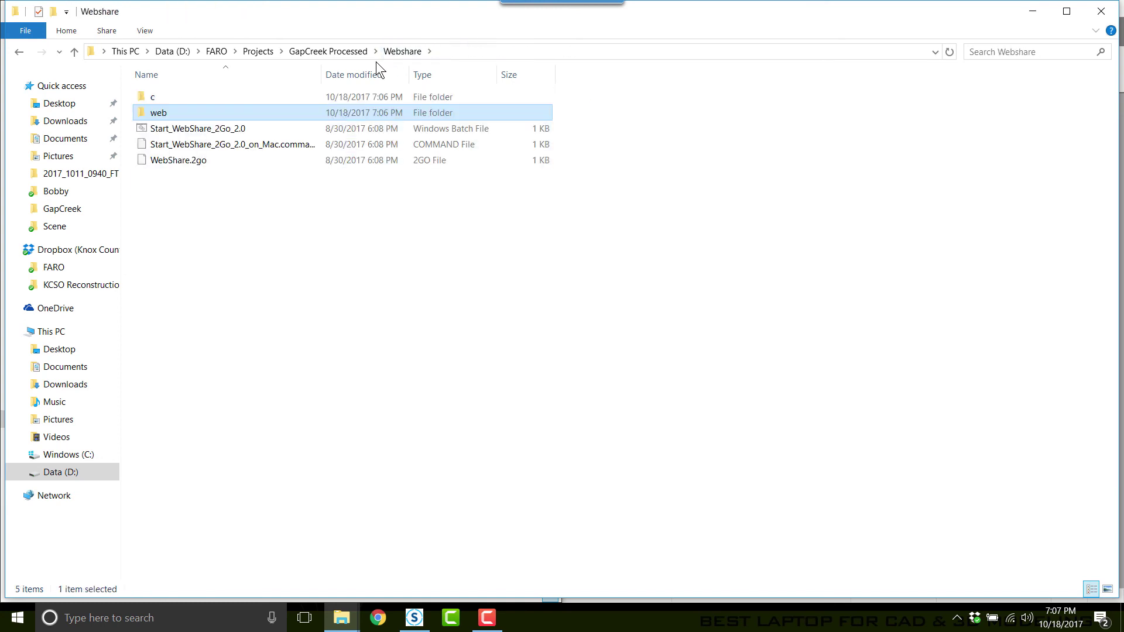
click(201, 131)
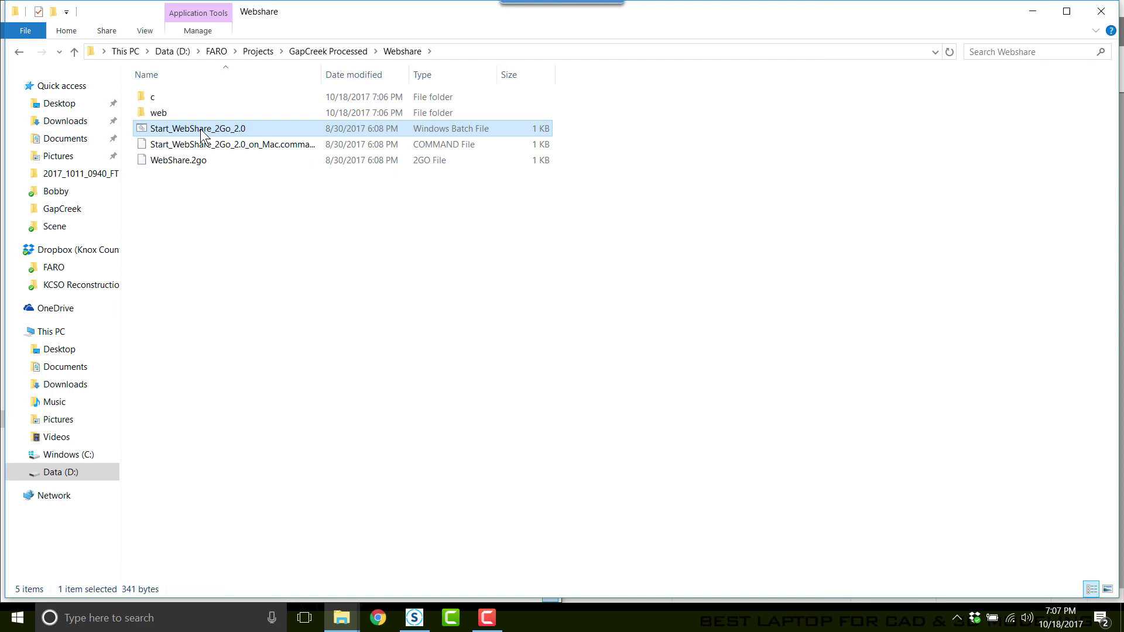
double_click(201, 131)
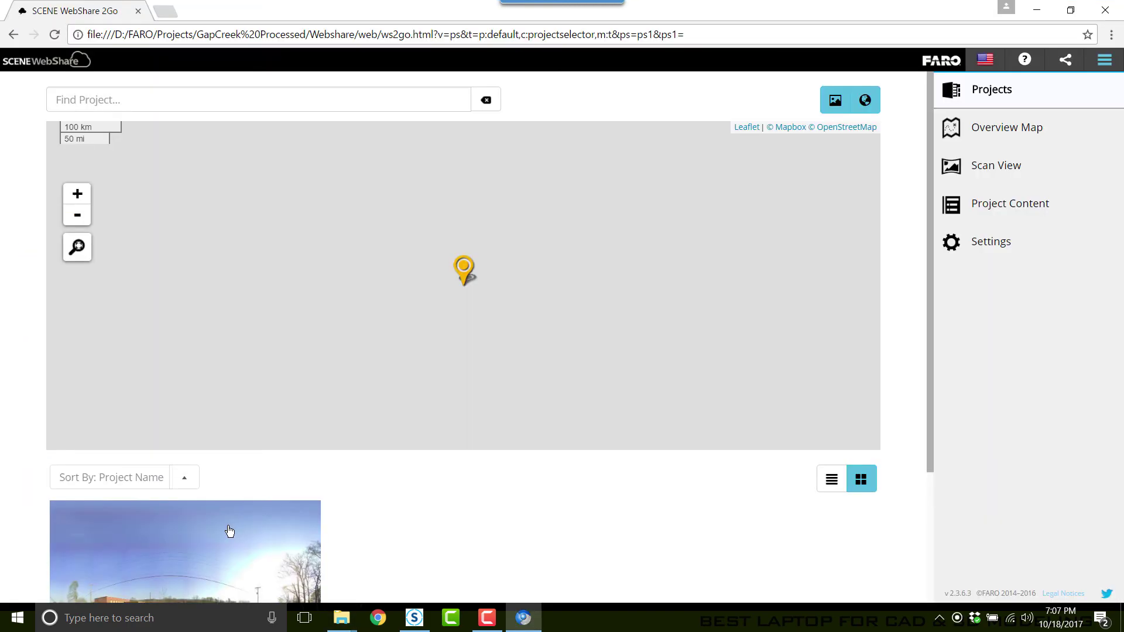
click(231, 529)
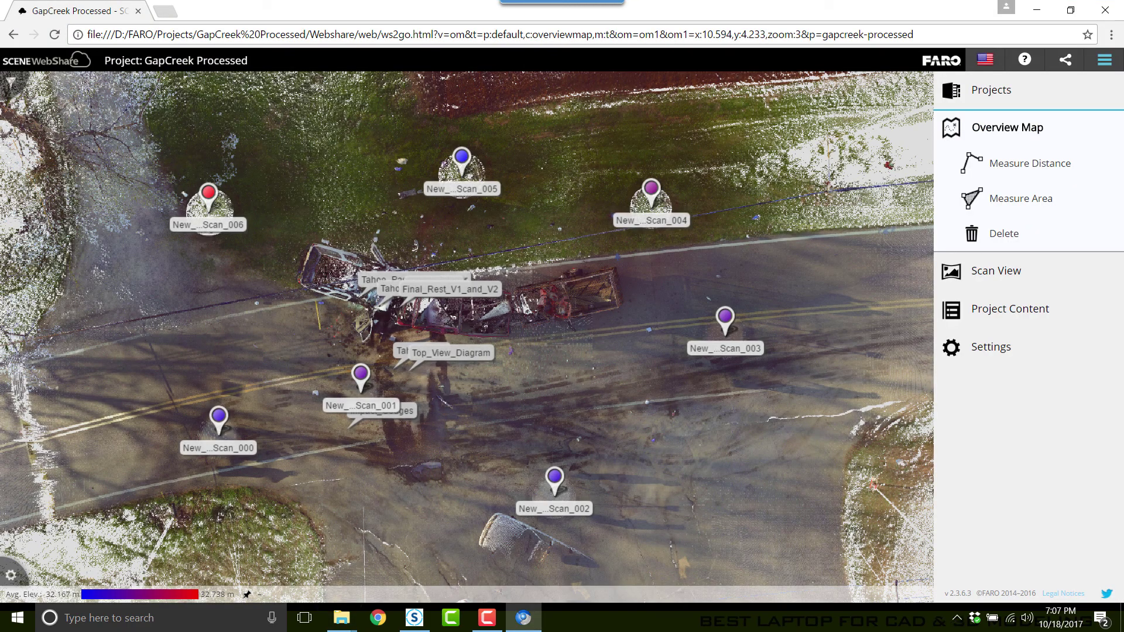
- Zoom in on the Overview Map and open the New_Project_Scan_001 panorama
scroll(329, 424, up, 2)
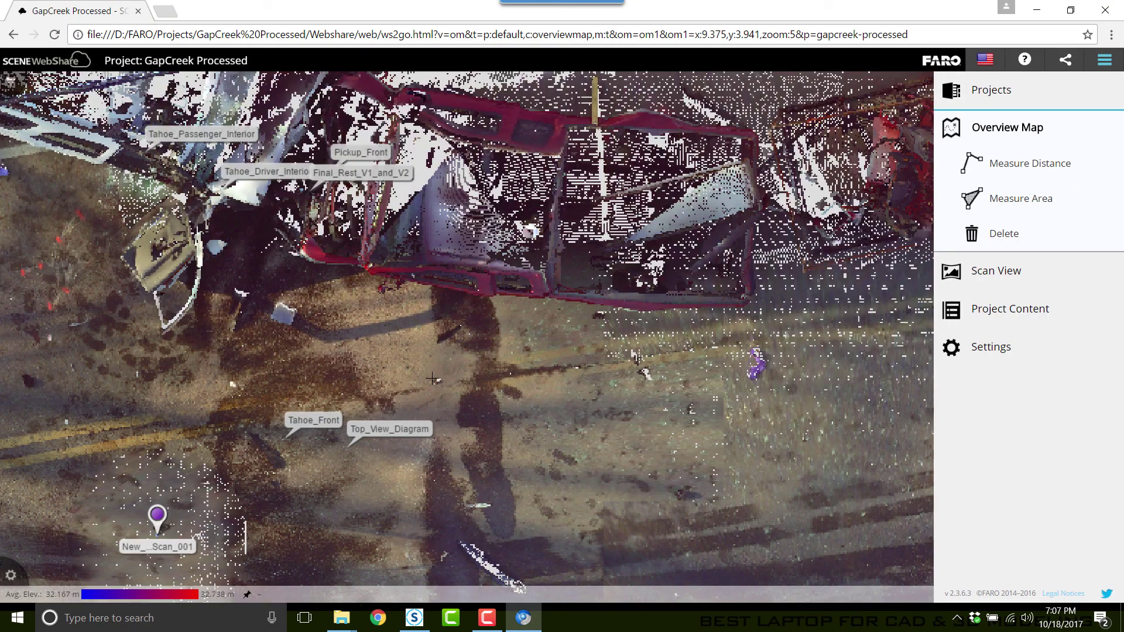
click(154, 515)
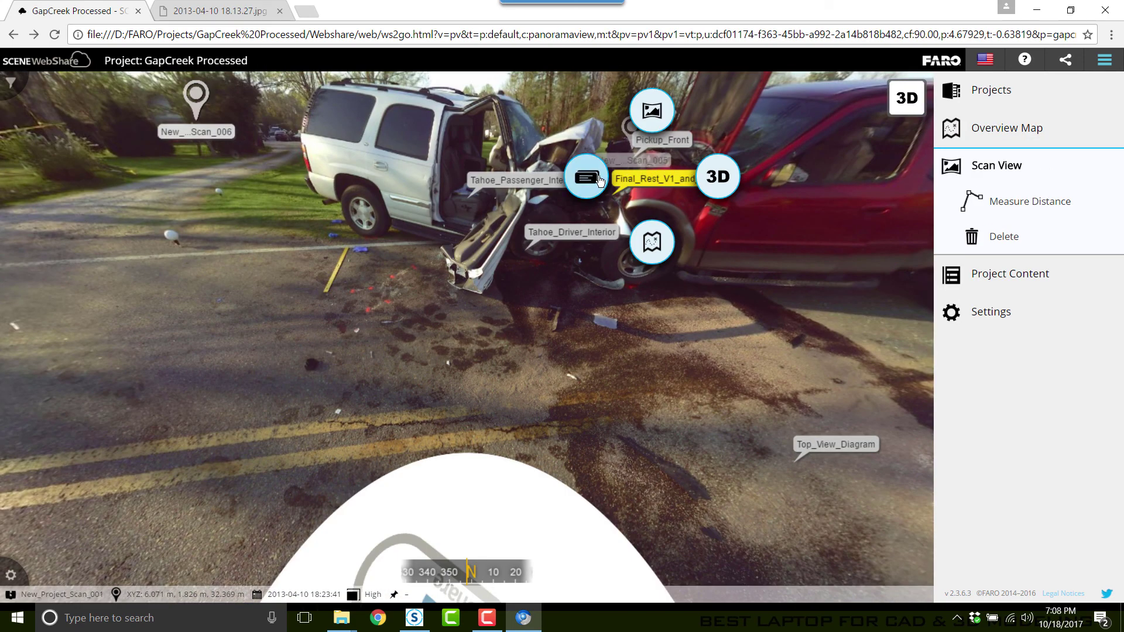
- Open the Final_Rest_V1_and_V2 annotation and view its linked photo 2013-04-10 18.03.26.jpg
click(598, 181)
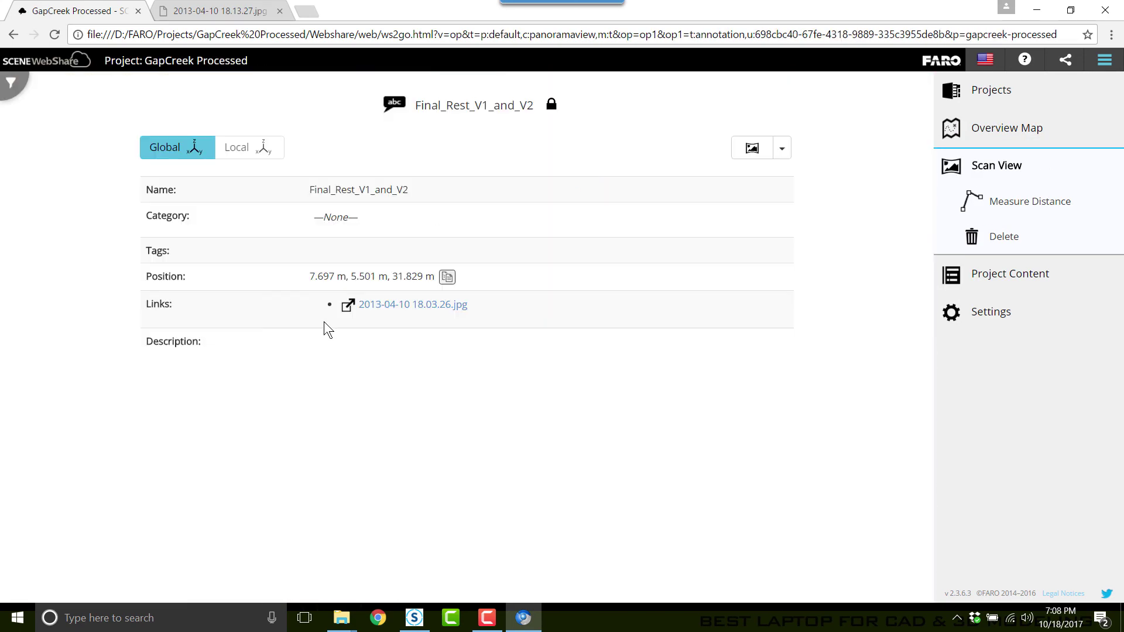
click(388, 303)
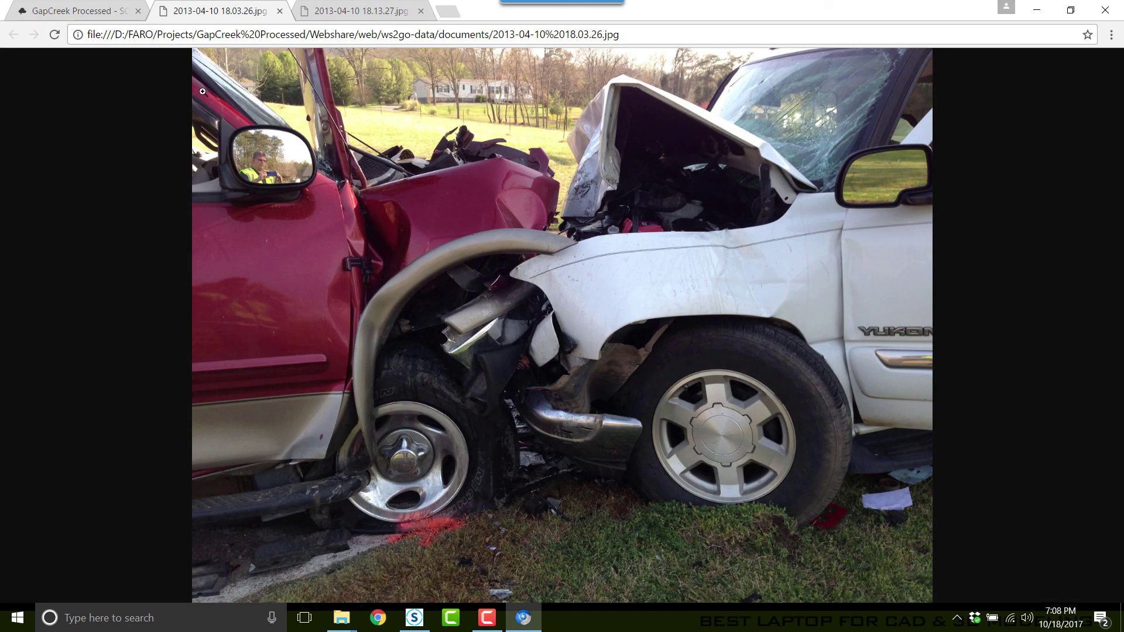
click(96, 8)
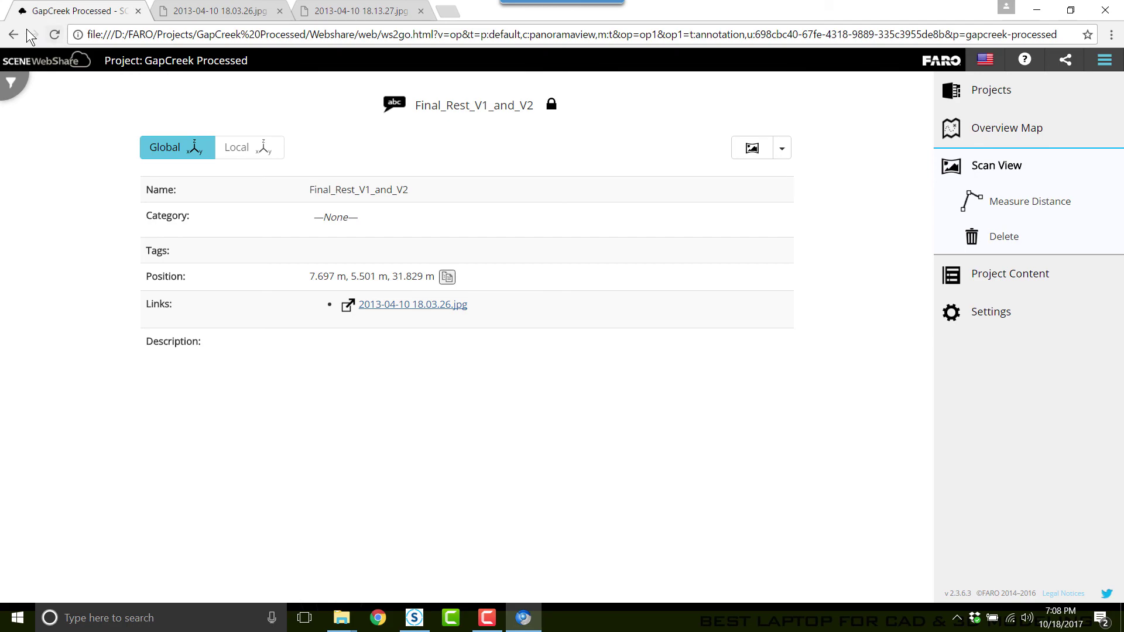
- Return to the panorama, rotate the view, and switch to the New_Project_Scan_000 panorama
click(13, 36)
drag(271, 313, 485, 344)
click(270, 179)
click(270, 117)
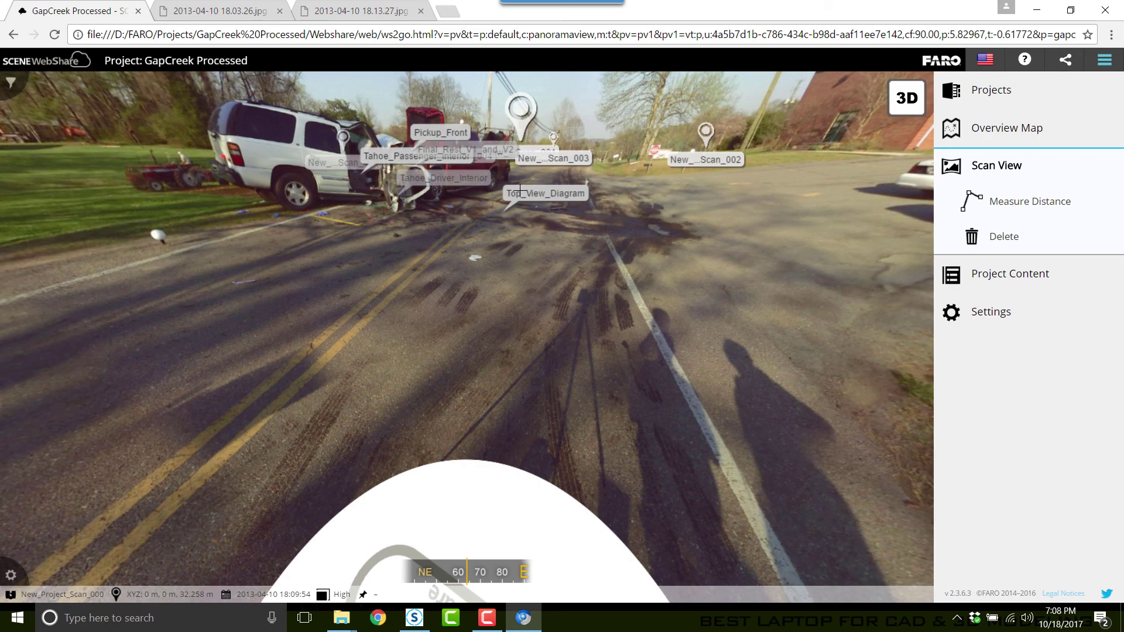
- Open Top View.png from the Top_View_Diagram annotation, then return to the scan 000 panorama
click(520, 189)
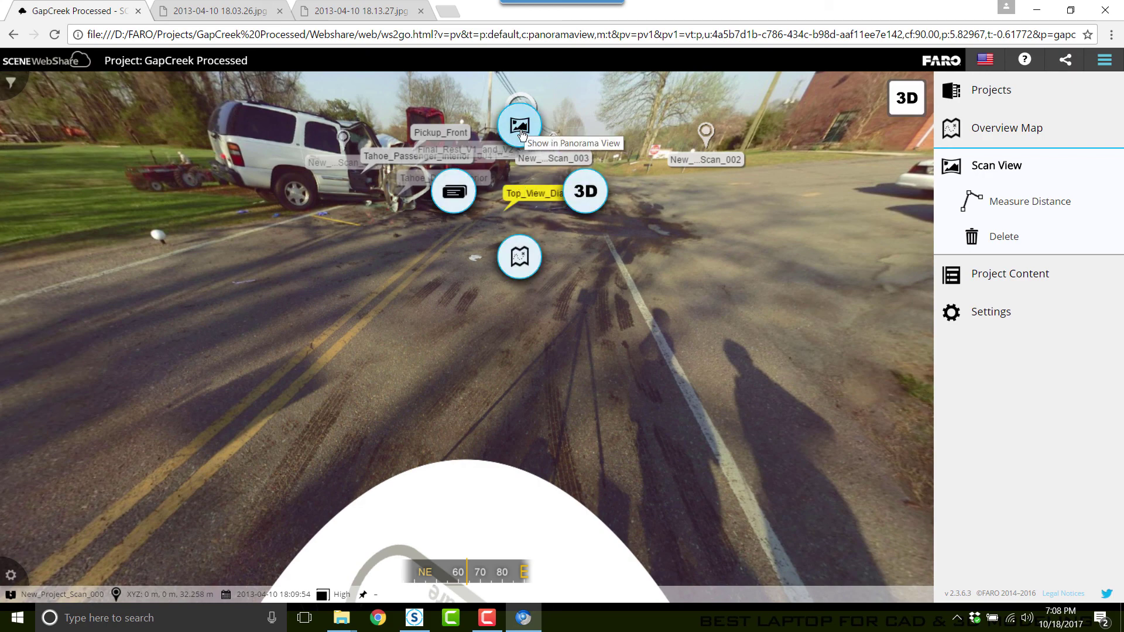
click(448, 190)
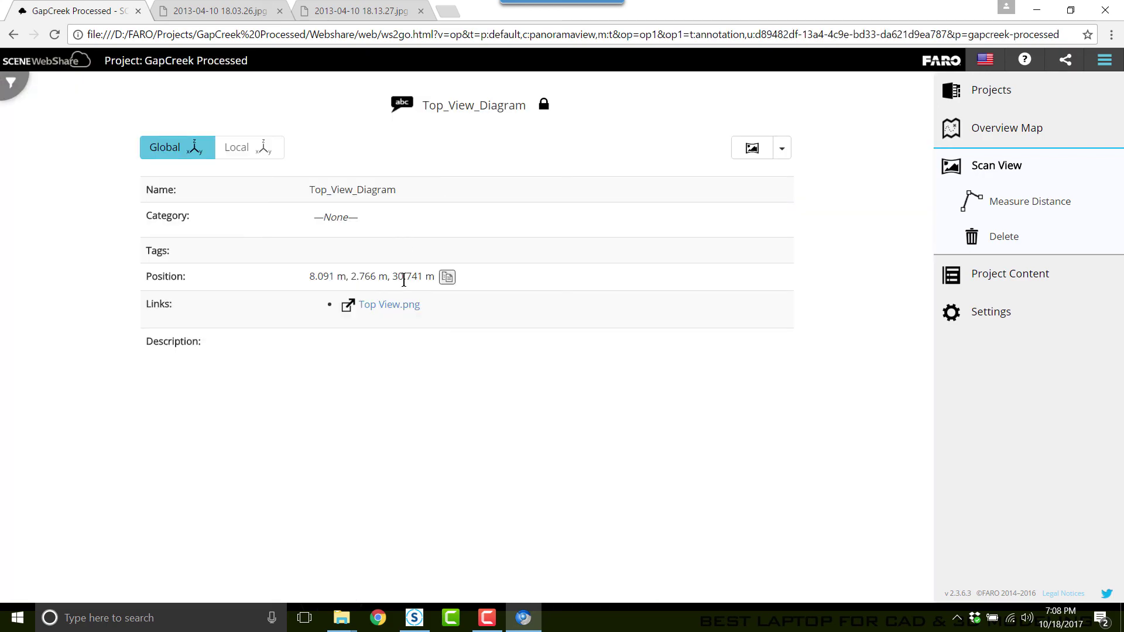
click(406, 306)
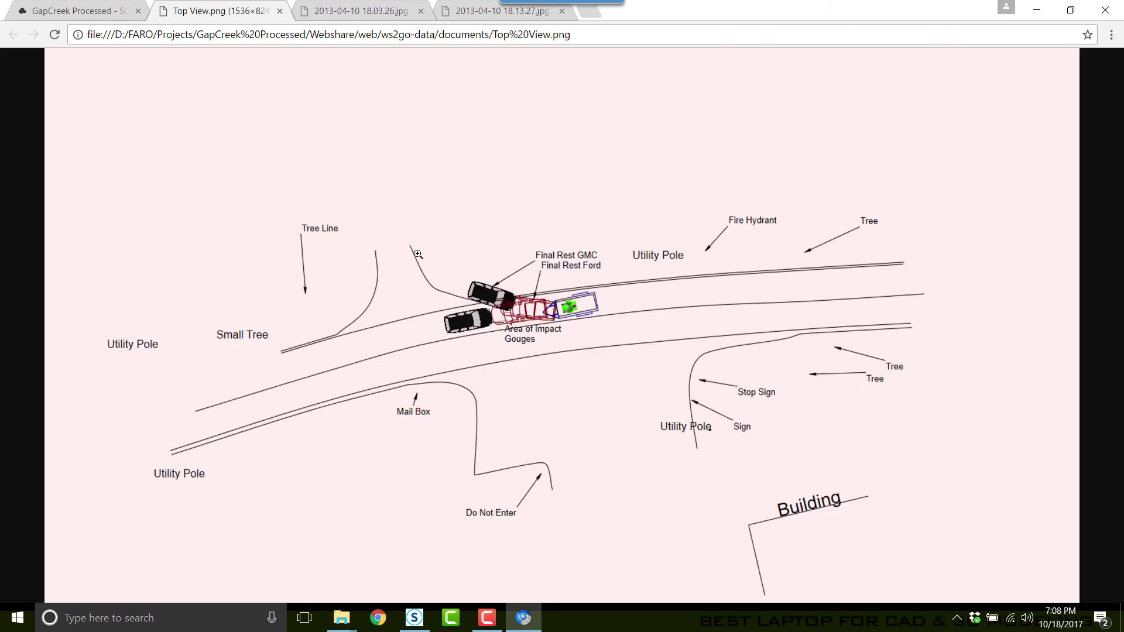
click(72, 11)
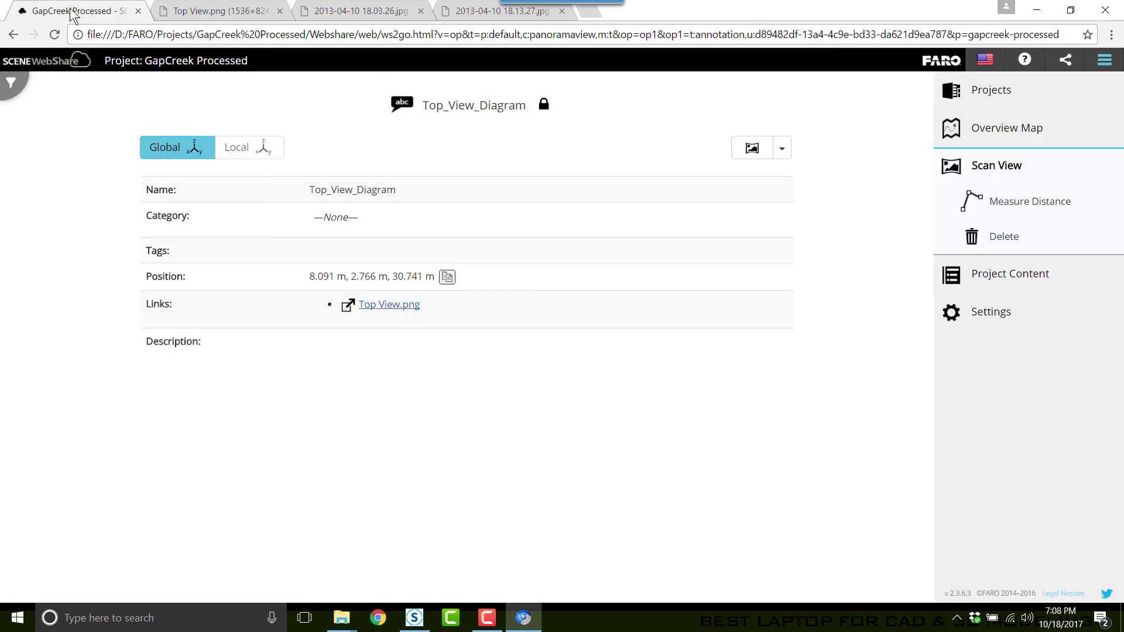
click(13, 34)
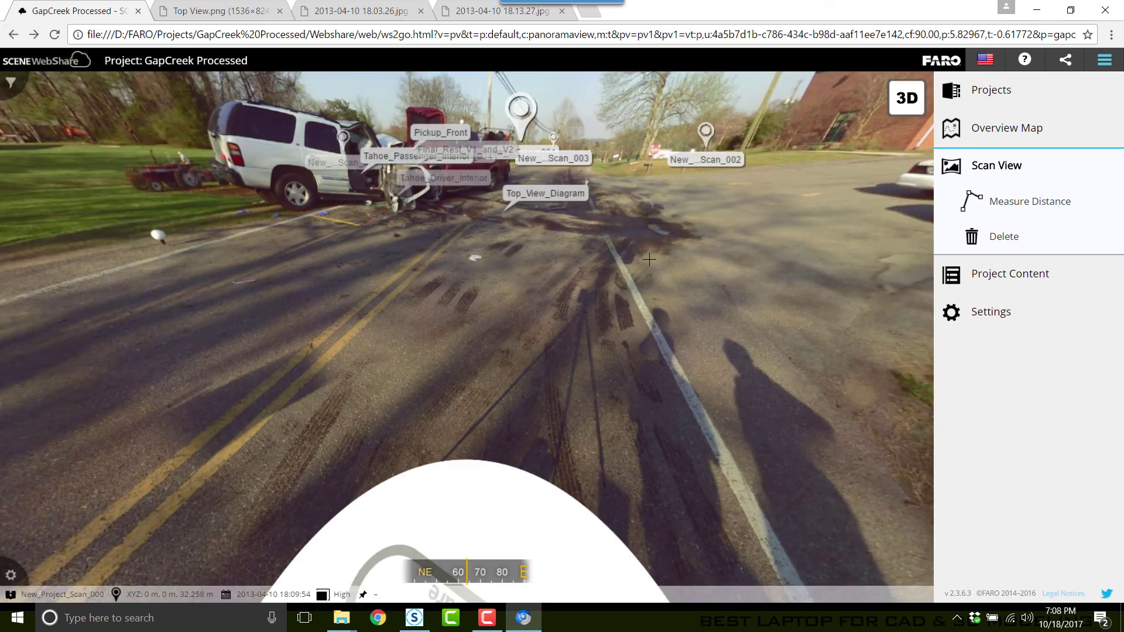